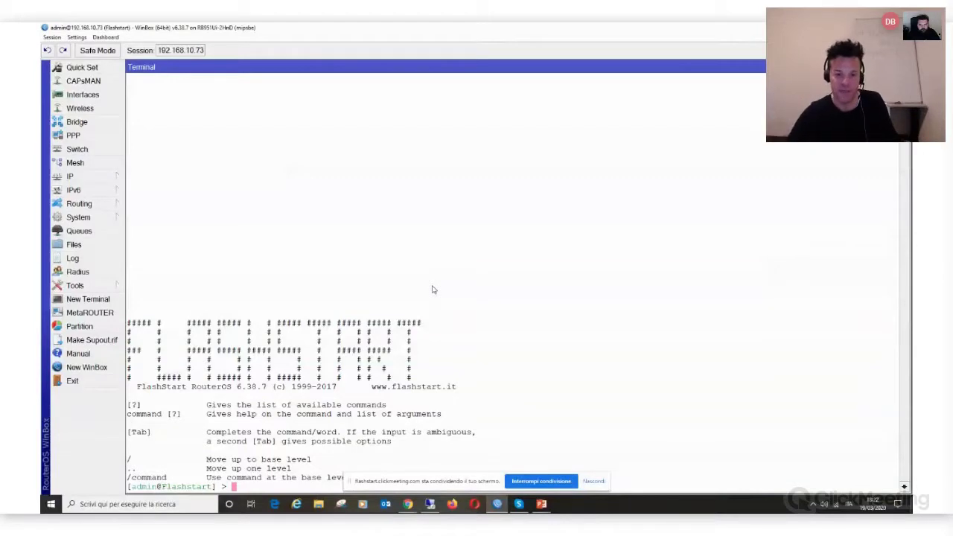
Paste the copied DNS filter script, including the account e-mail and password, into the router terminal and check FilterScript in the script list
right_click(475, 234)
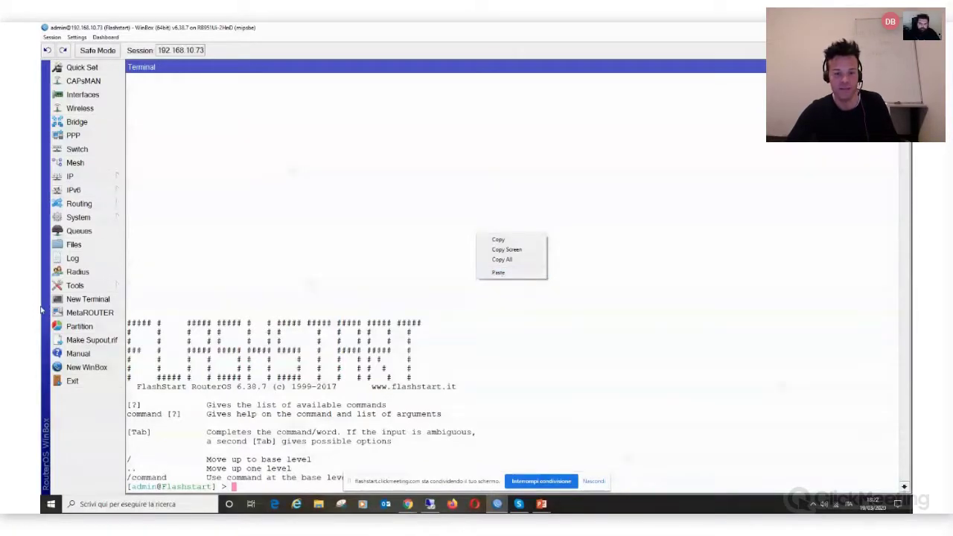
left_click(518, 275)
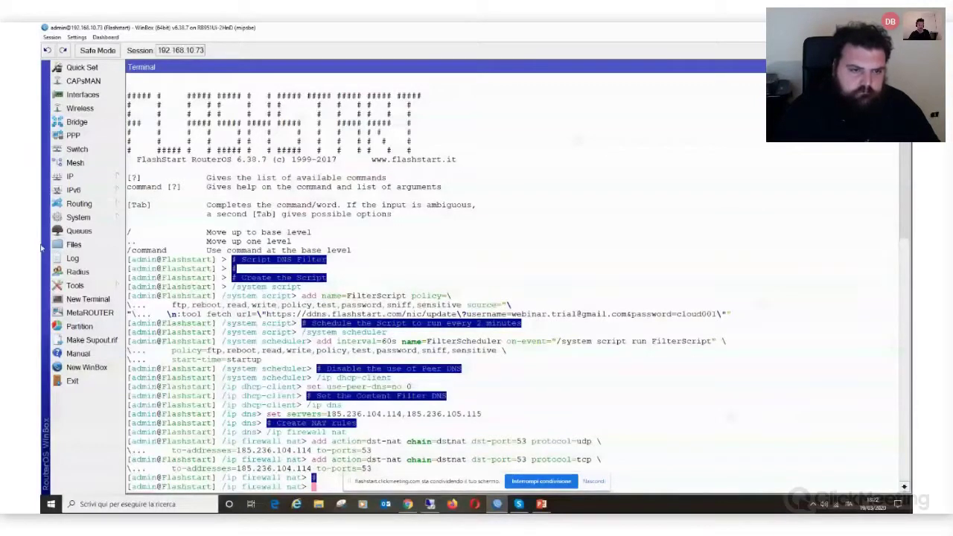
left_click(90, 217)
left_click(143, 432)
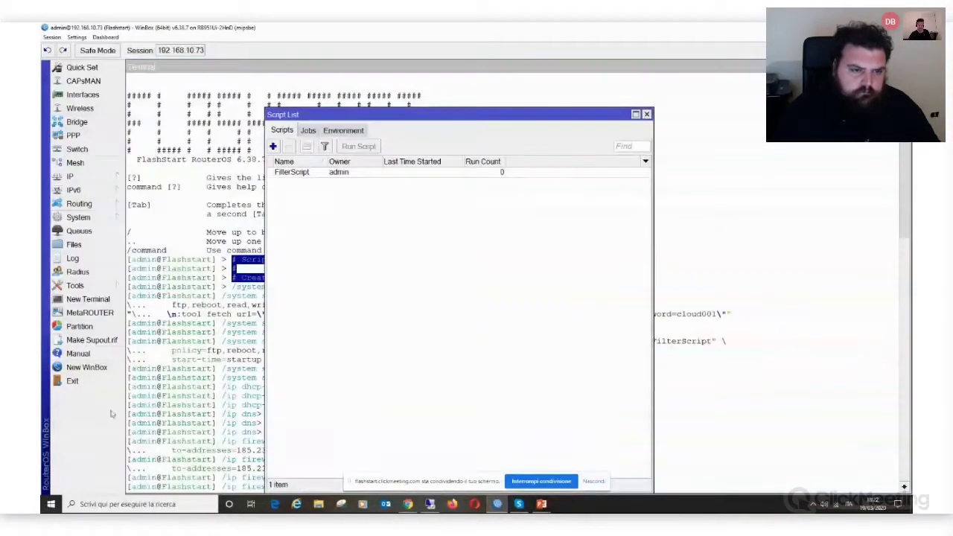
left_click(378, 174)
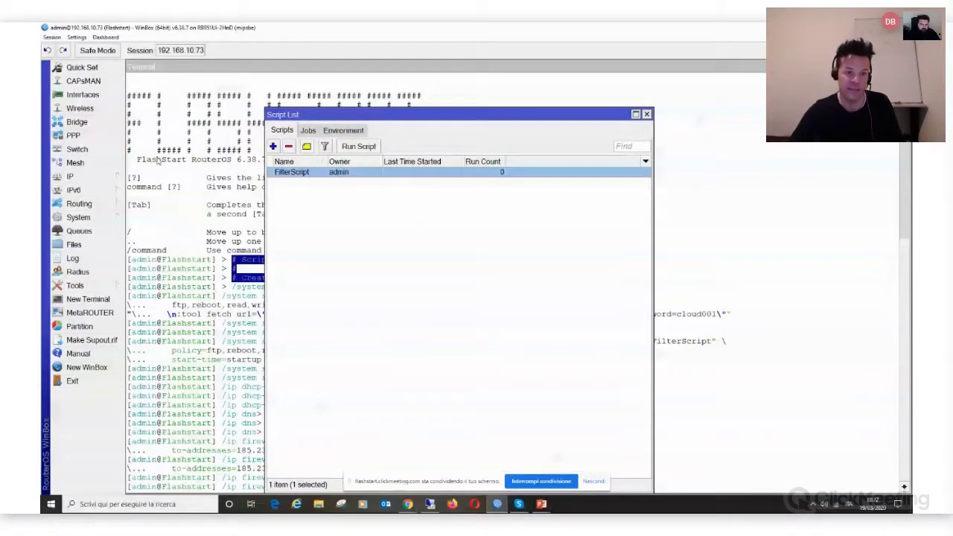
Review the FilterScheduler entry in the system scheduler and the UDP and TCP port 53 rules in the firewall's NAT list
left_click(78, 217)
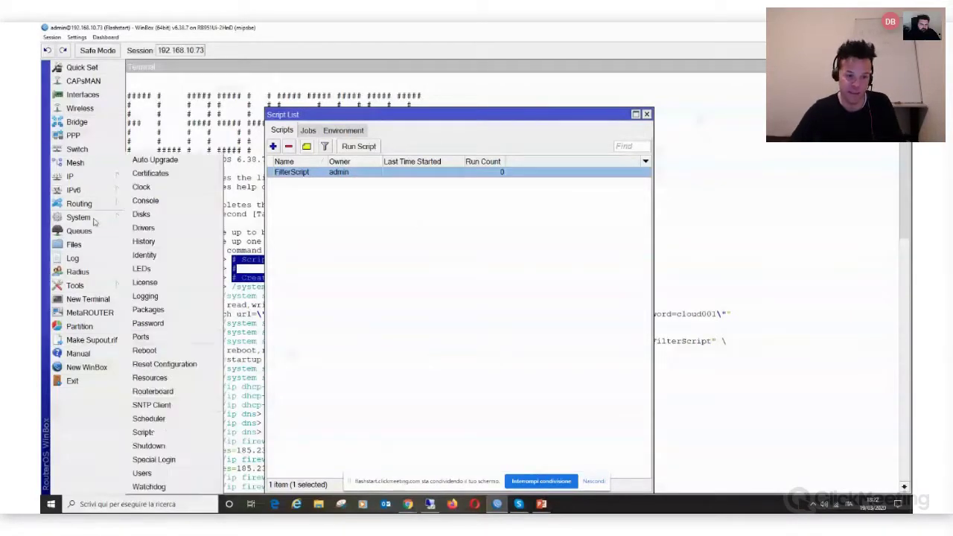
left_click(165, 420)
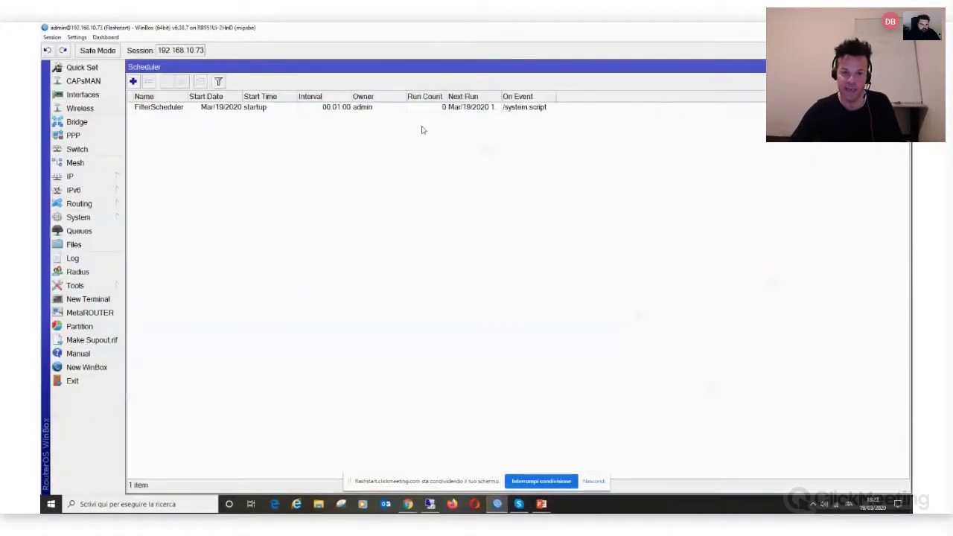
left_click(449, 109)
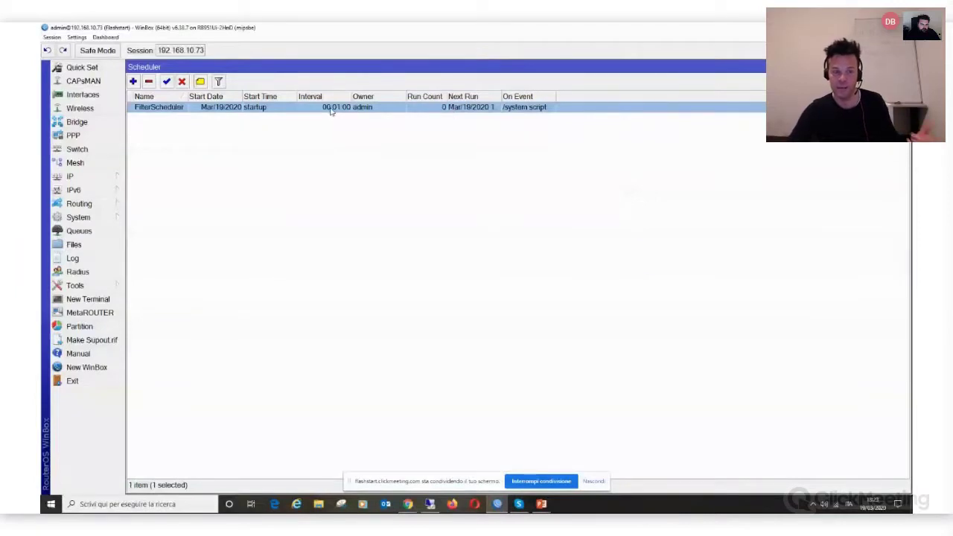
left_click(90, 176)
left_click(160, 282)
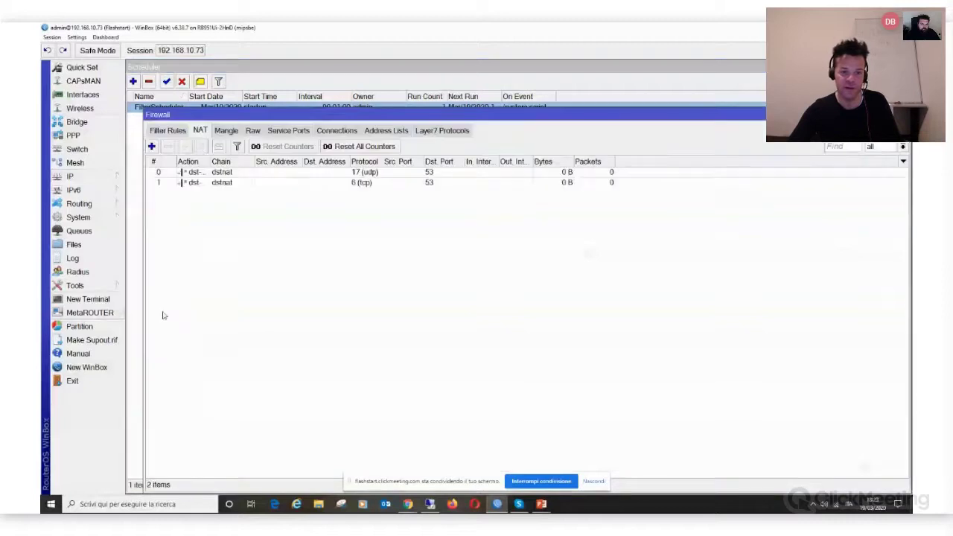
left_click(228, 176)
left_click(233, 185)
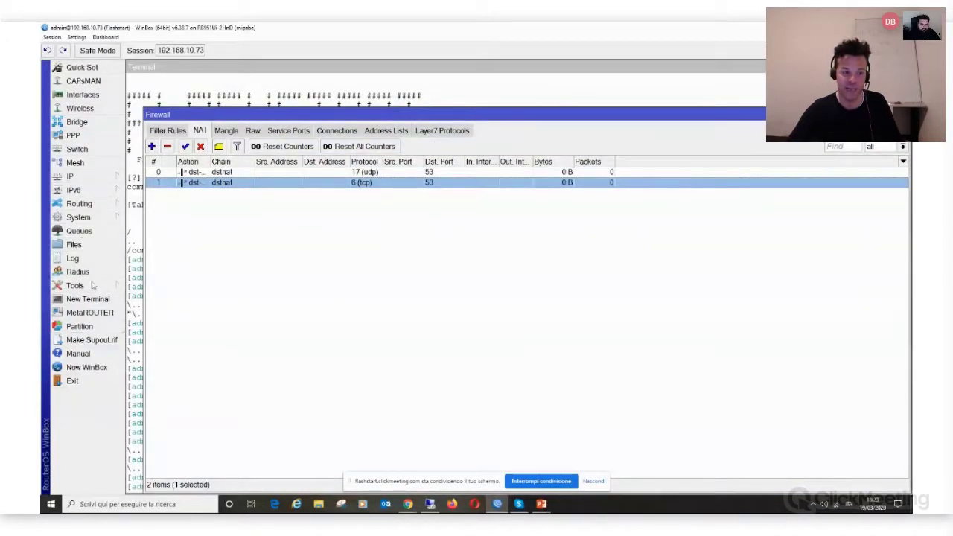
Run FilterScript manually from the router's script list twice
left_click(97, 223)
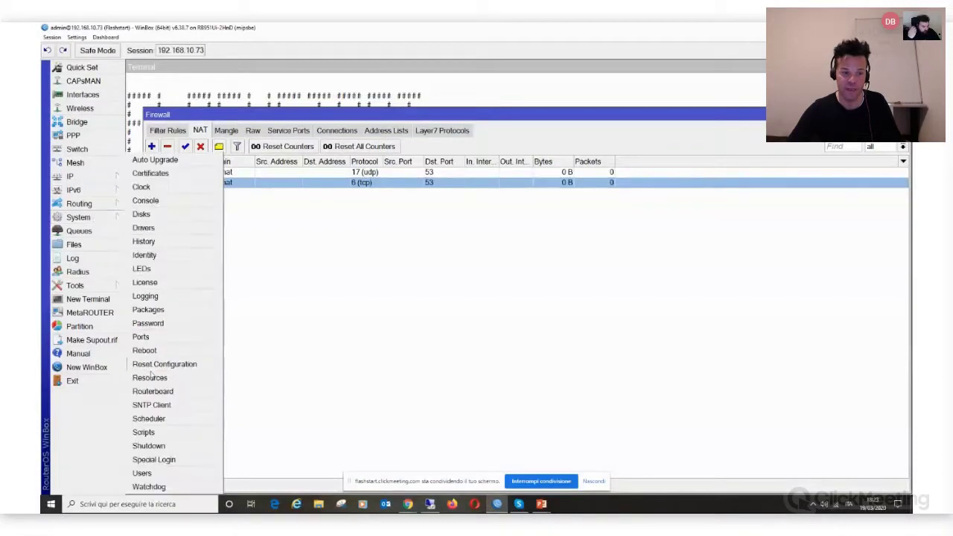
left_click(143, 432)
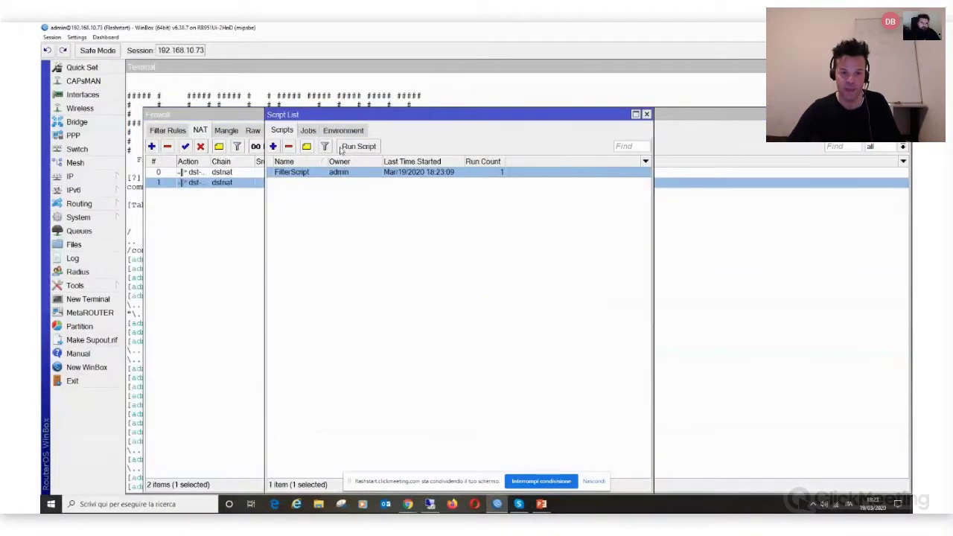
left_click(359, 146)
left_click(359, 146)
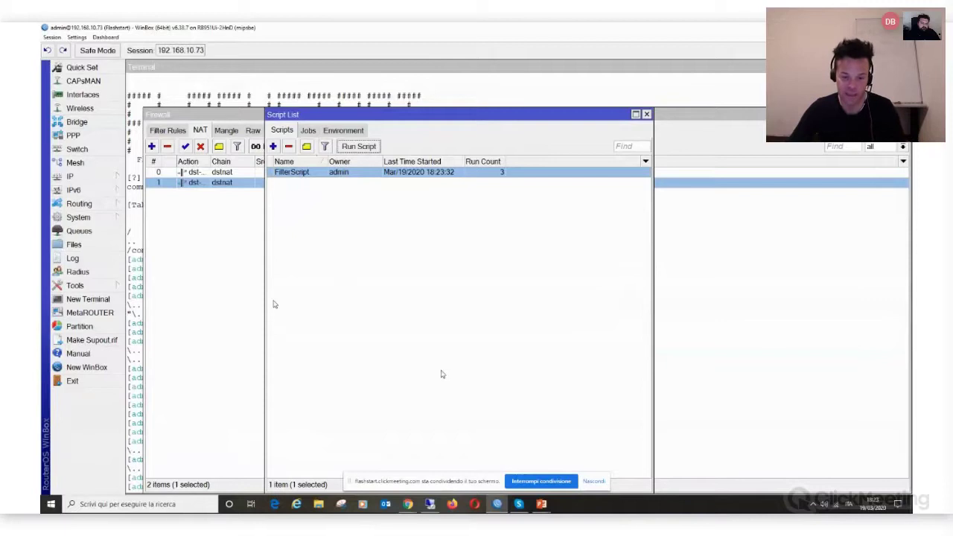
Check the MikroTik connection test in the FlashStart Cloud browser window, and run FilterScript again in WinBox
key("alt+Tab")
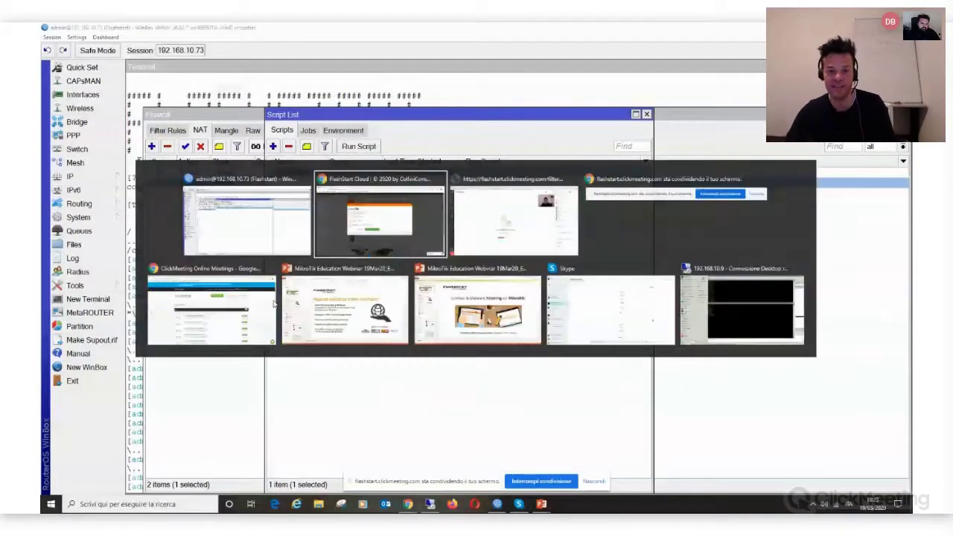
left_click(436, 320)
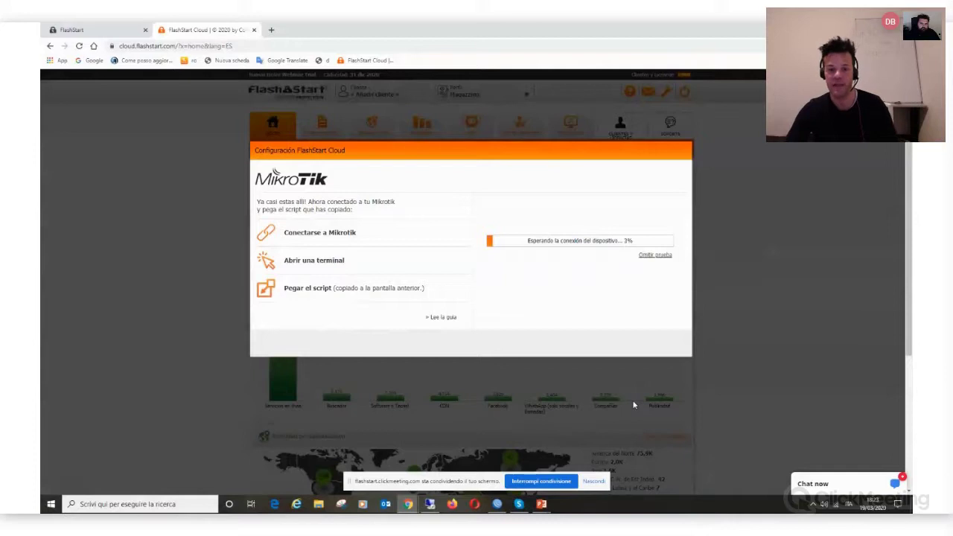
key("alt+Tab")
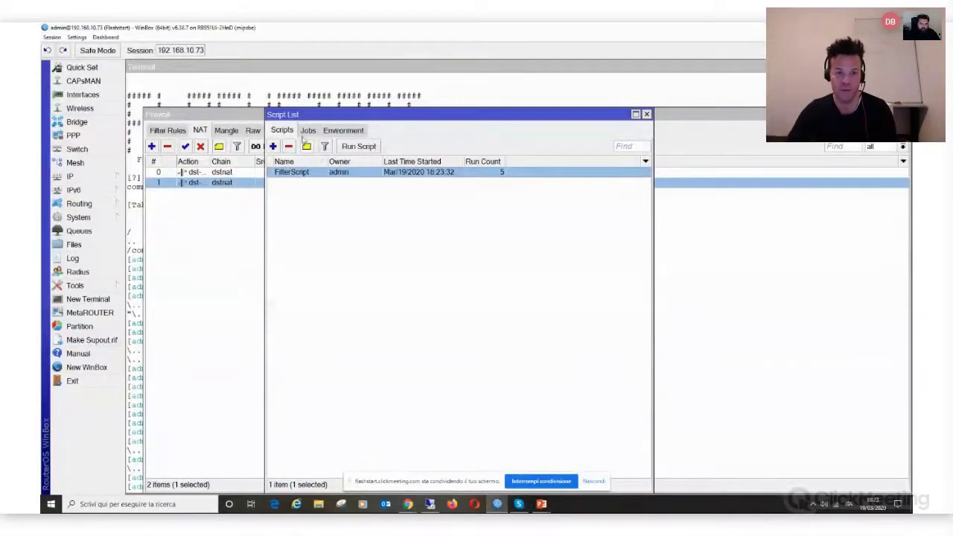
left_click(356, 146)
Switch to FlashStart Cloud, close the MikroTik configuration dialog and check the activated network's public IP in the refreshed list
key("alt+Tab")
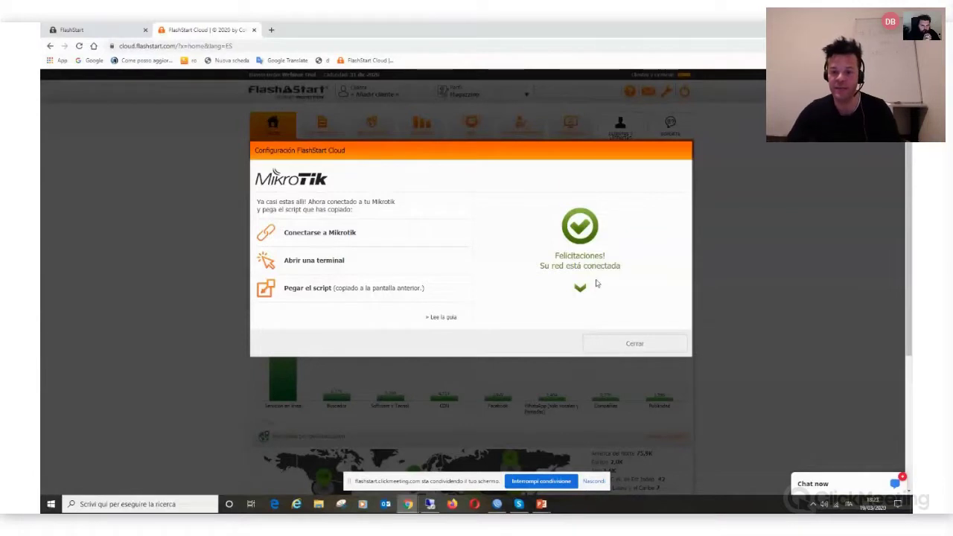
left_click(639, 350)
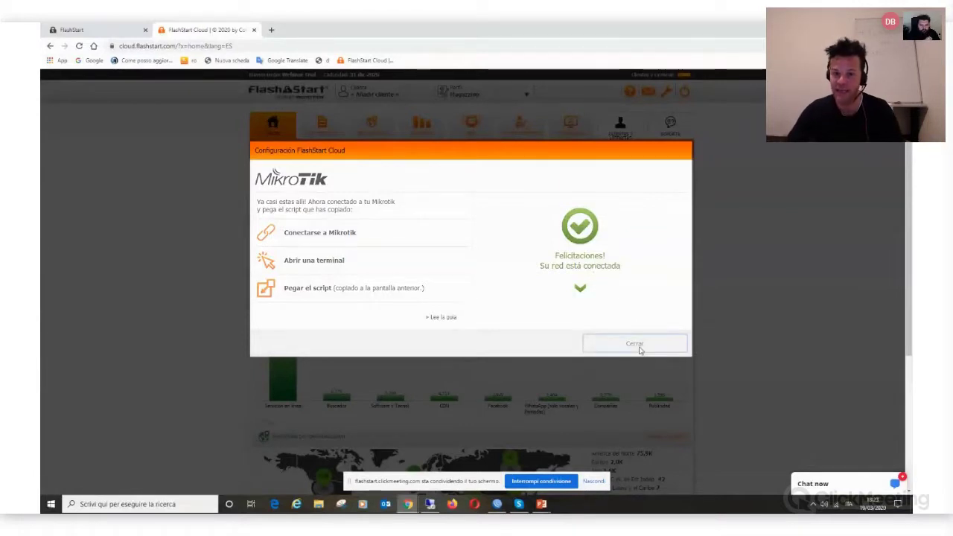
left_click(685, 151)
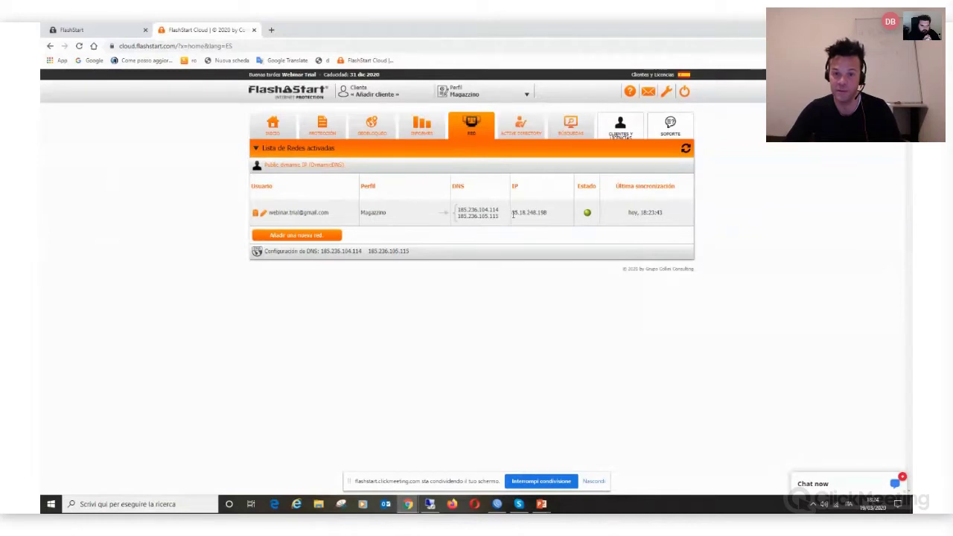
left_click_drag(513, 214, 548, 216)
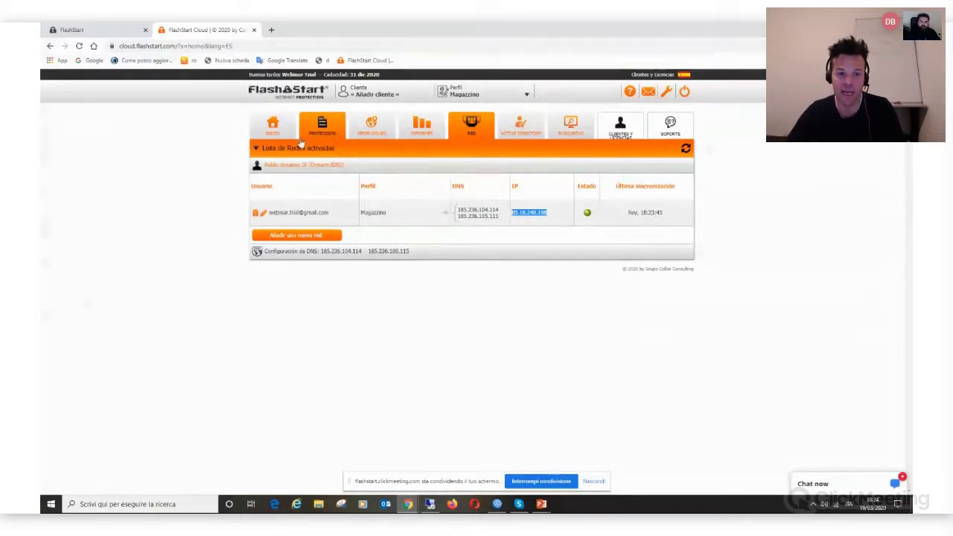
Examine the home dashboard's blocked, allowed, geolocation and malware charts at a larger page zoom
left_click(276, 128)
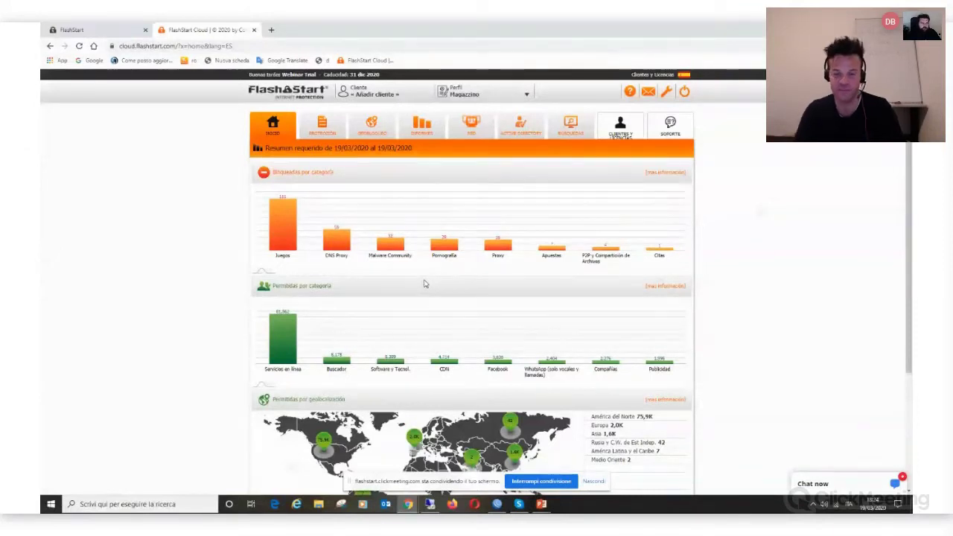
key("ctrl+plus")
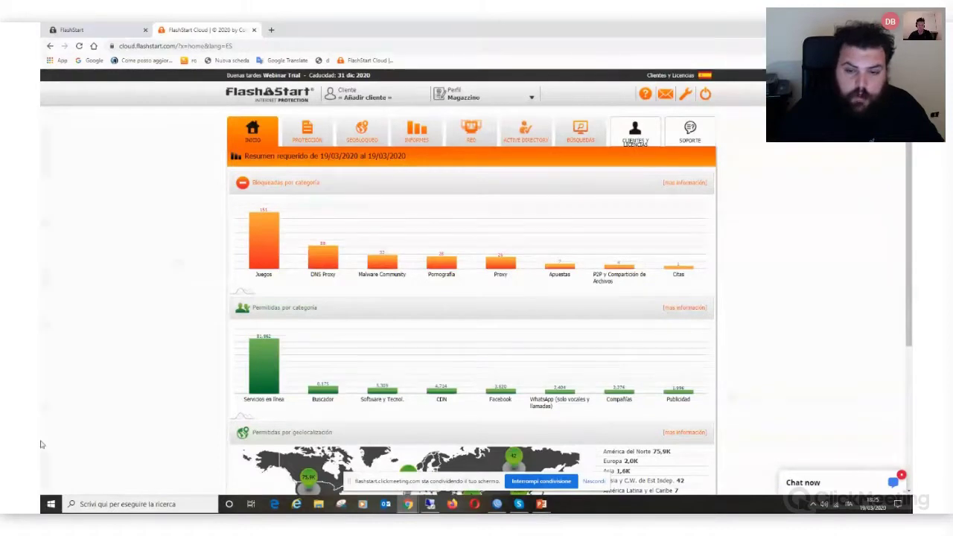
scroll(608, 305, "down", 1)
scroll(607, 305, "down", 2)
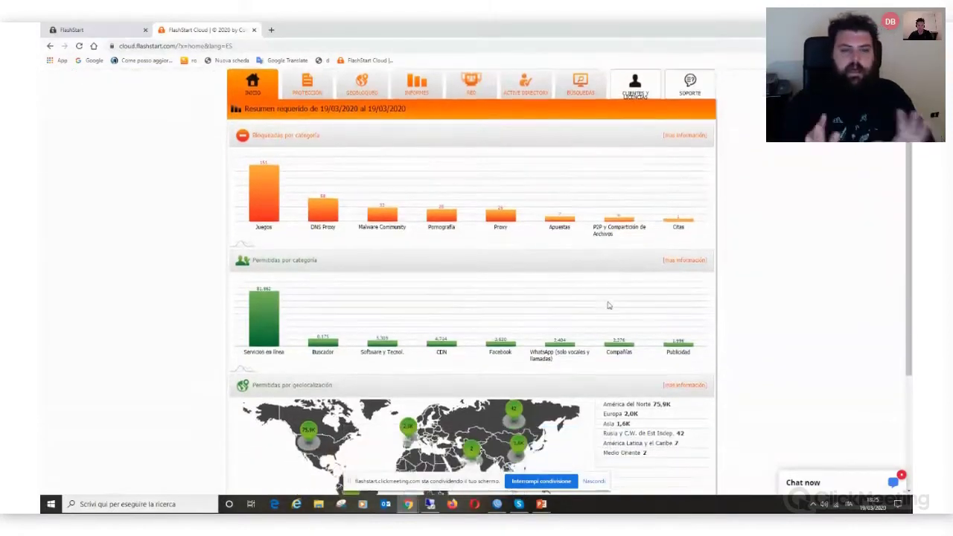
scroll(685, 320, "down", 3)
scroll(685, 320, "down", 1)
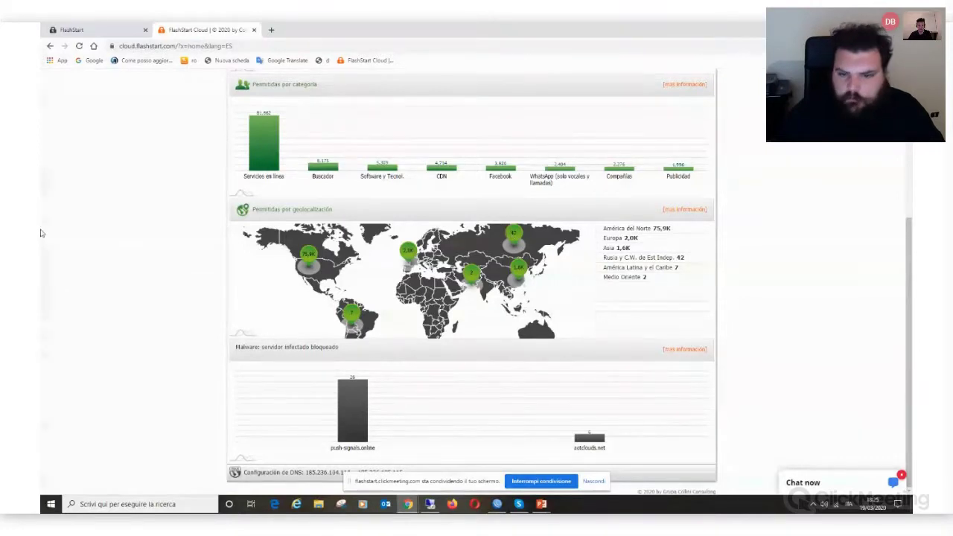
scroll(638, 310, "up", 2)
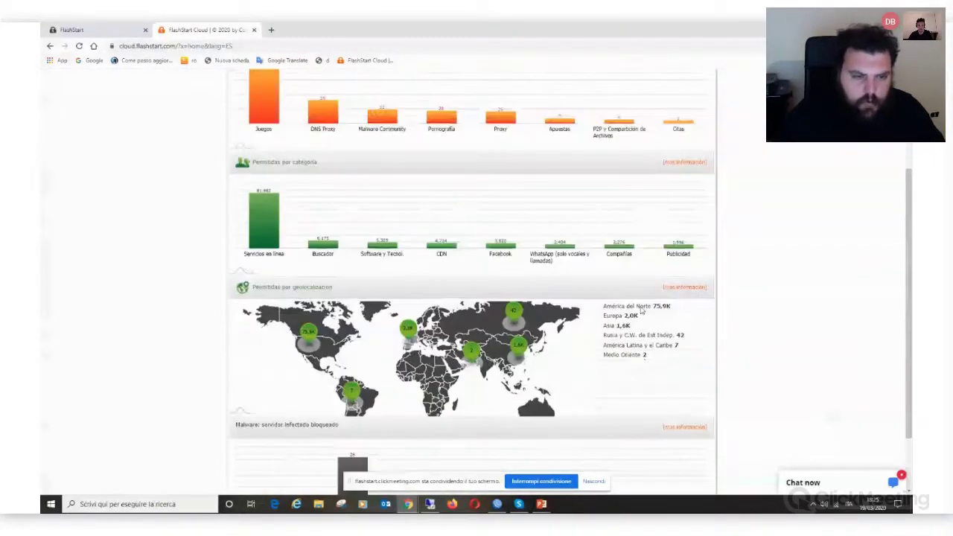
scroll(641, 310, "up", 3)
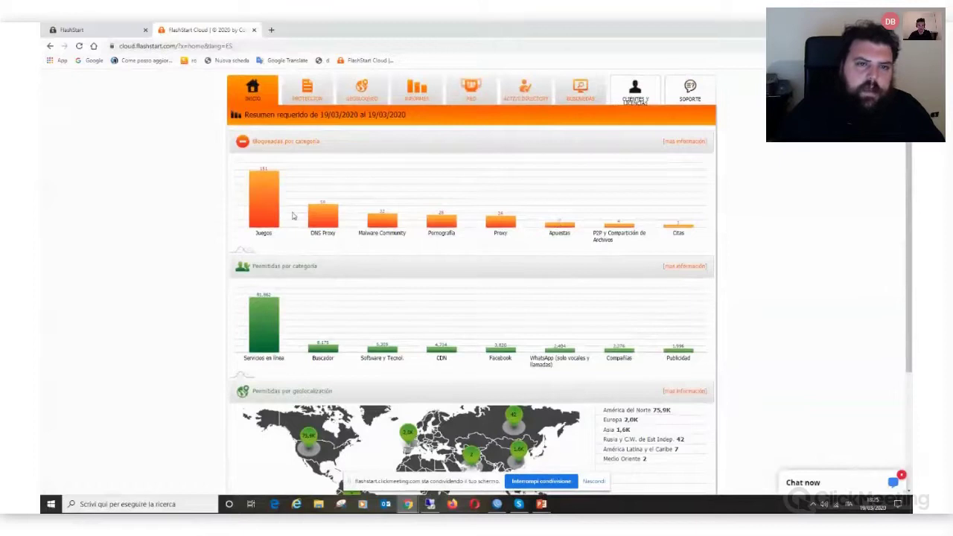
scroll(42, 193, "up", 1)
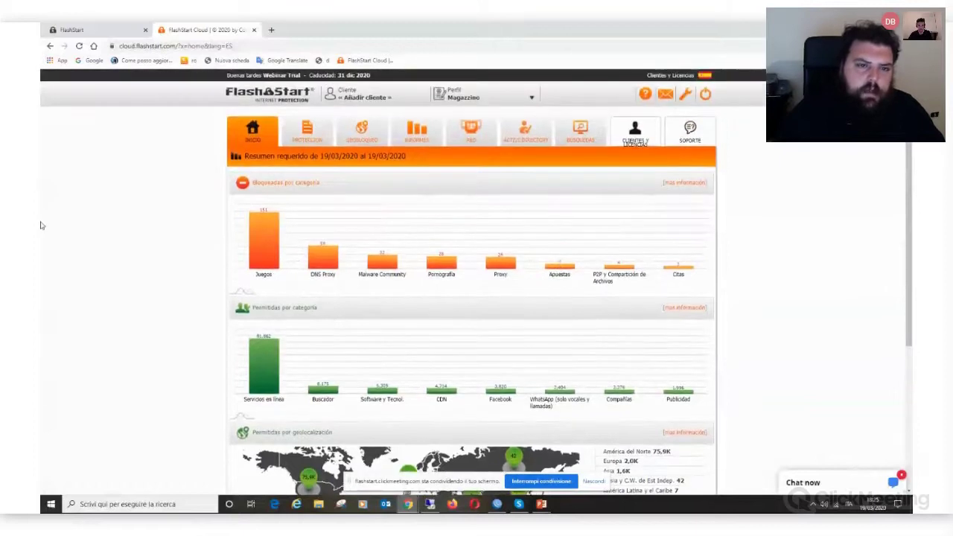
Open the detailed report of blocked categories and inspect the sites listed under Juegos
left_click(690, 183)
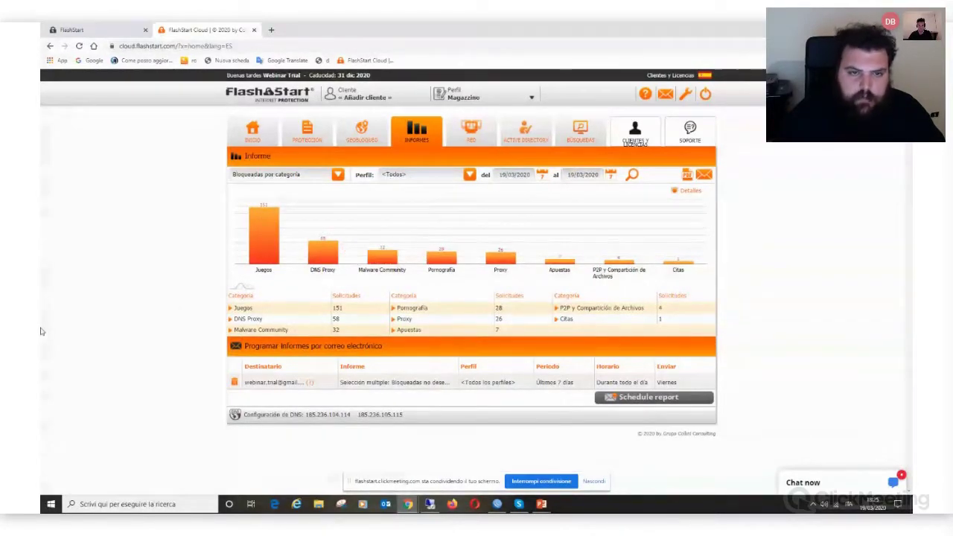
left_click(230, 308)
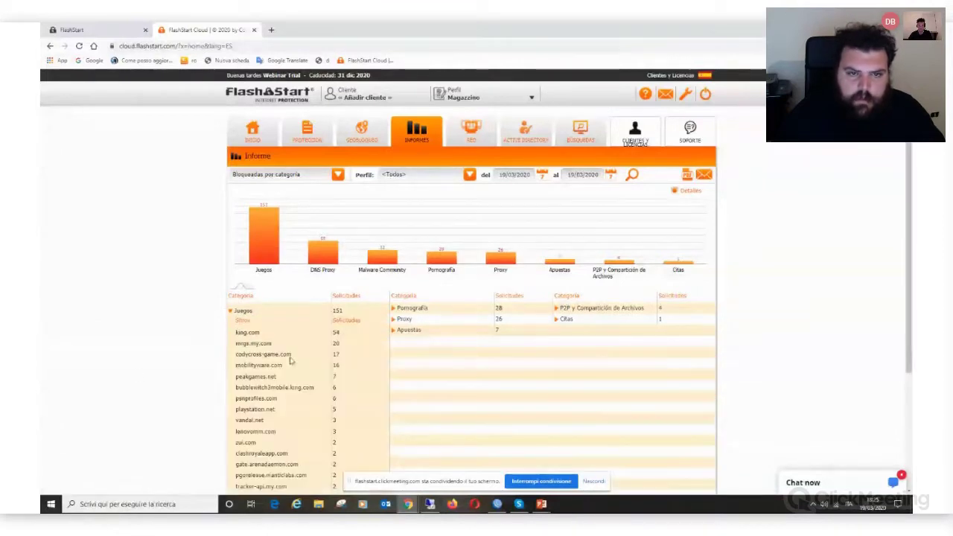
scroll(350, 313, "down", 1)
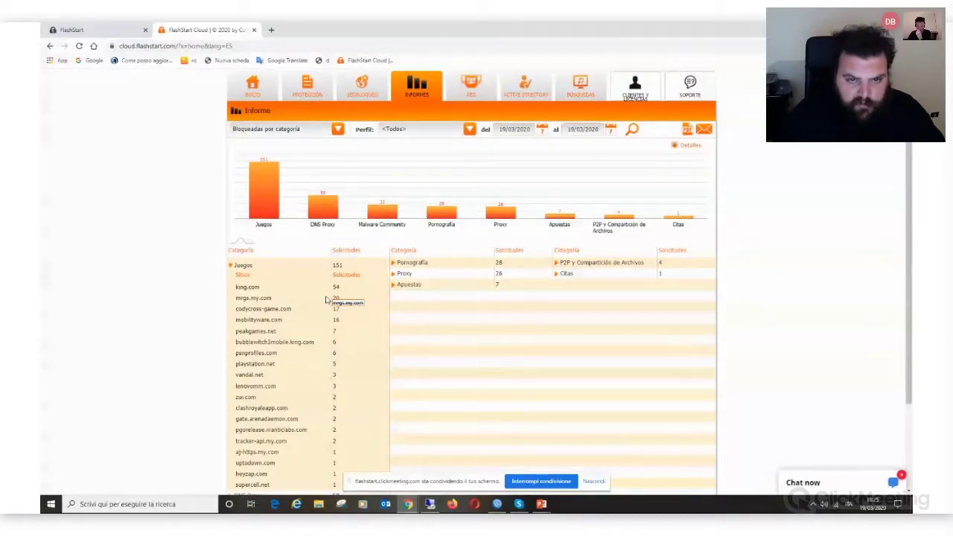
left_click(228, 265)
Run the blocked-categories report with the start date 09/03/2020 and expand the sites under Apuestas
left_click(469, 175)
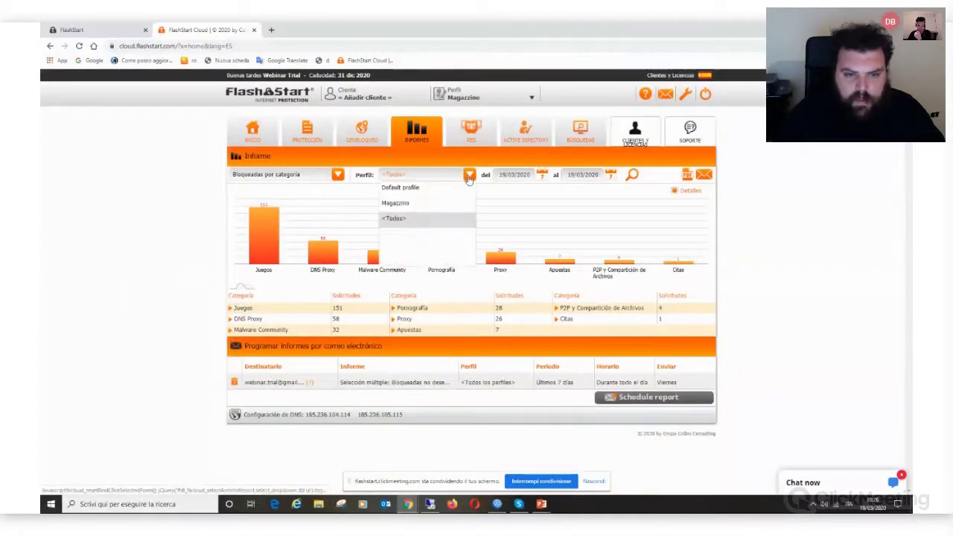
left_click(349, 206)
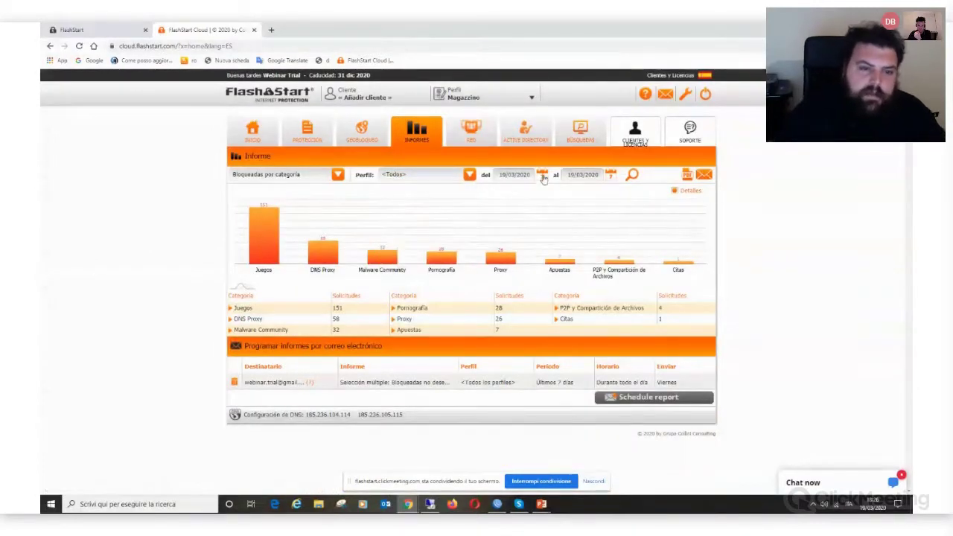
left_click(541, 174)
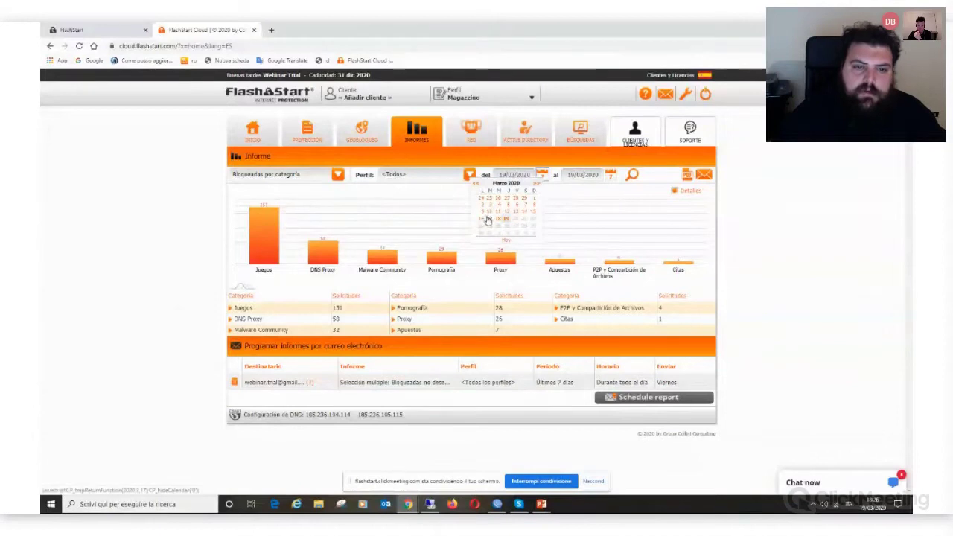
left_click(483, 213)
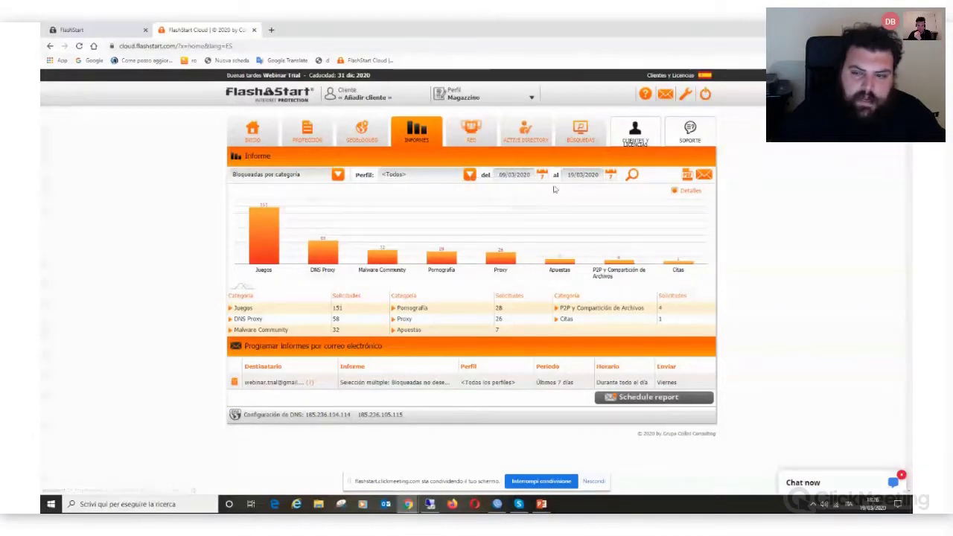
left_click(632, 175)
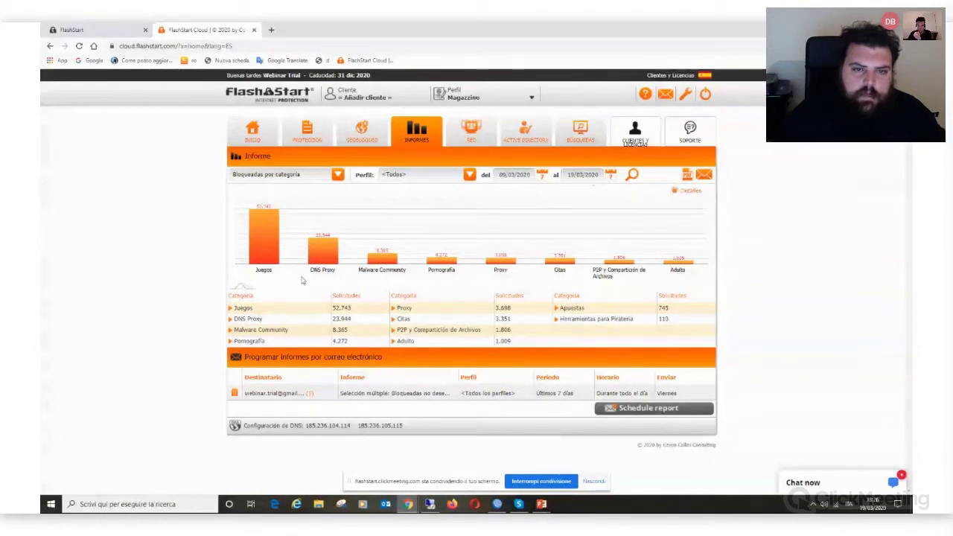
left_click(556, 311)
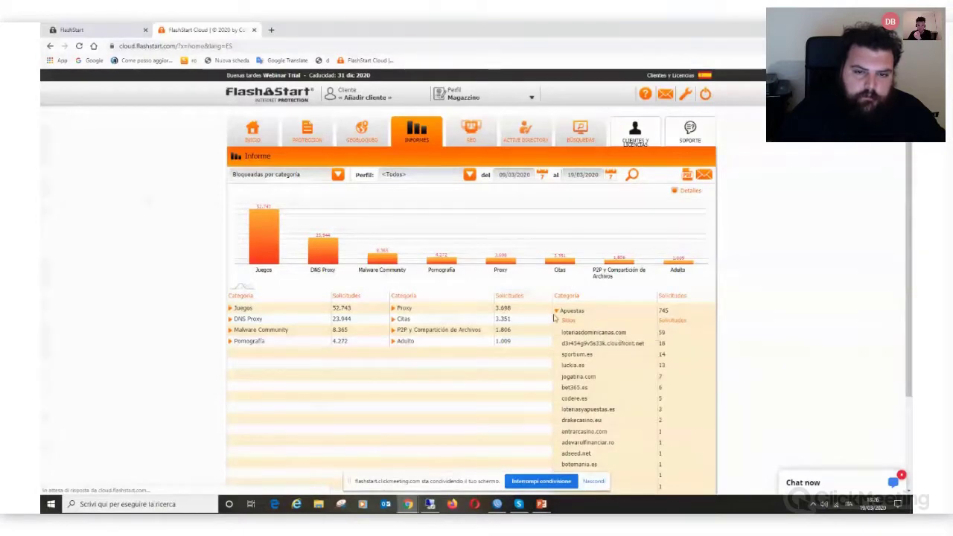
Start a new scheduled email report with a Selección múltiple of Peligrosas transitadas, Por día, Bloqueadas para macrocategoría and Sitios bloqueados
left_click(555, 311)
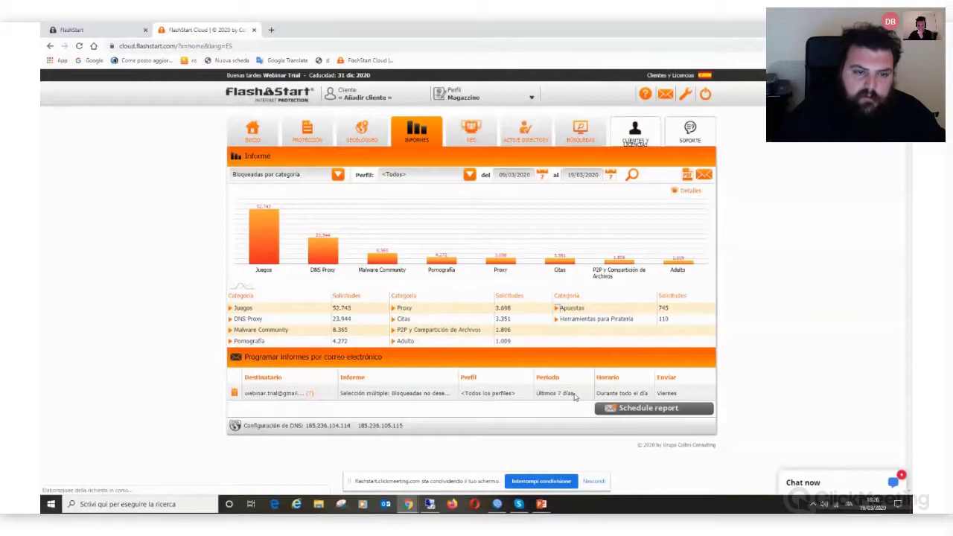
left_click(644, 411)
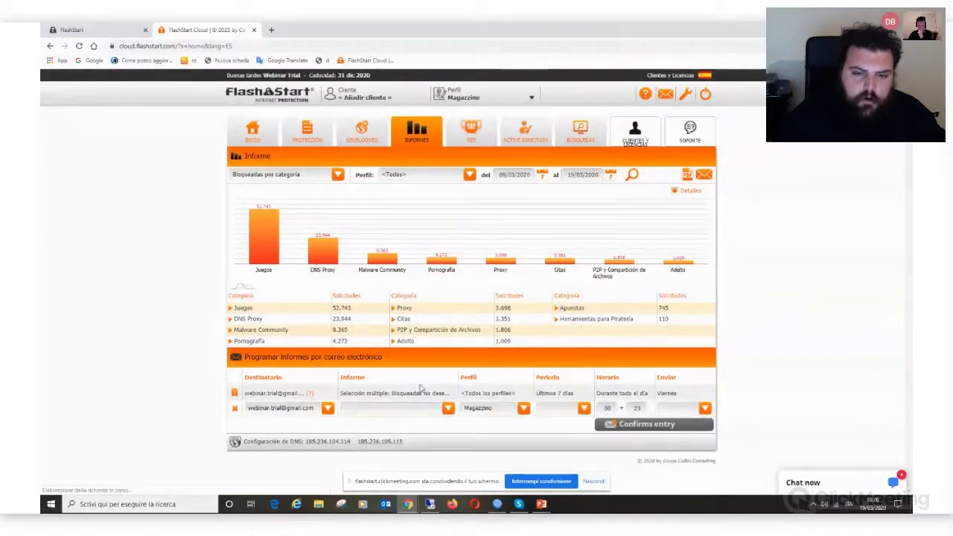
left_click(447, 408)
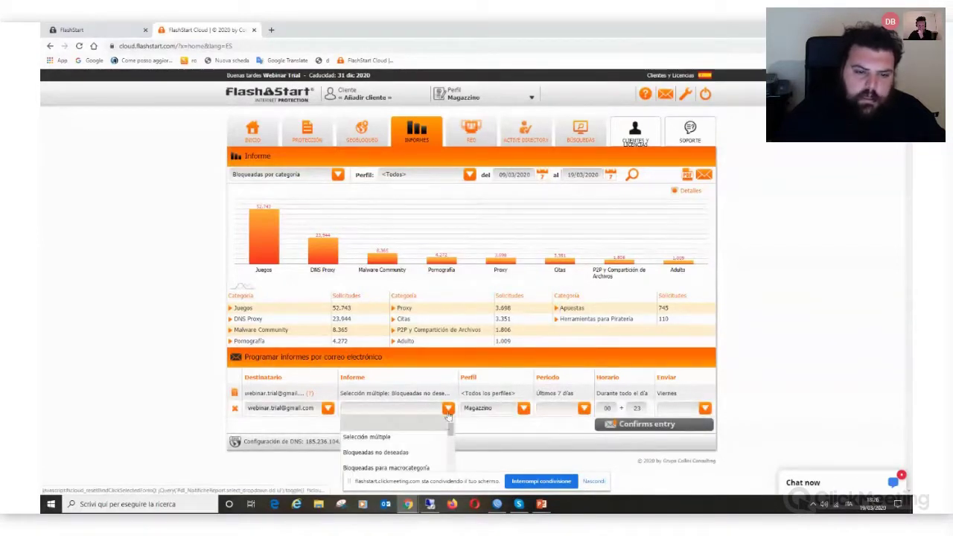
left_click(440, 441)
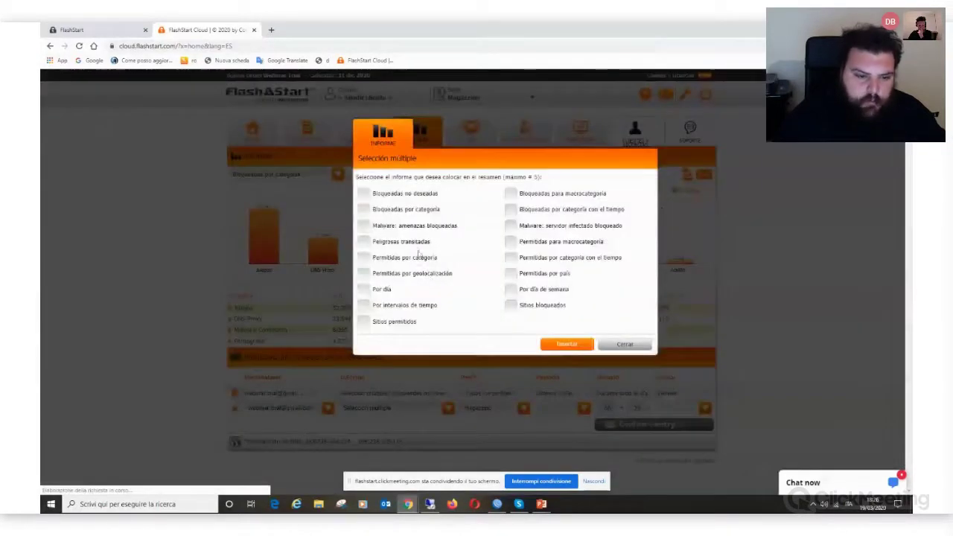
left_click(365, 242)
left_click(364, 289)
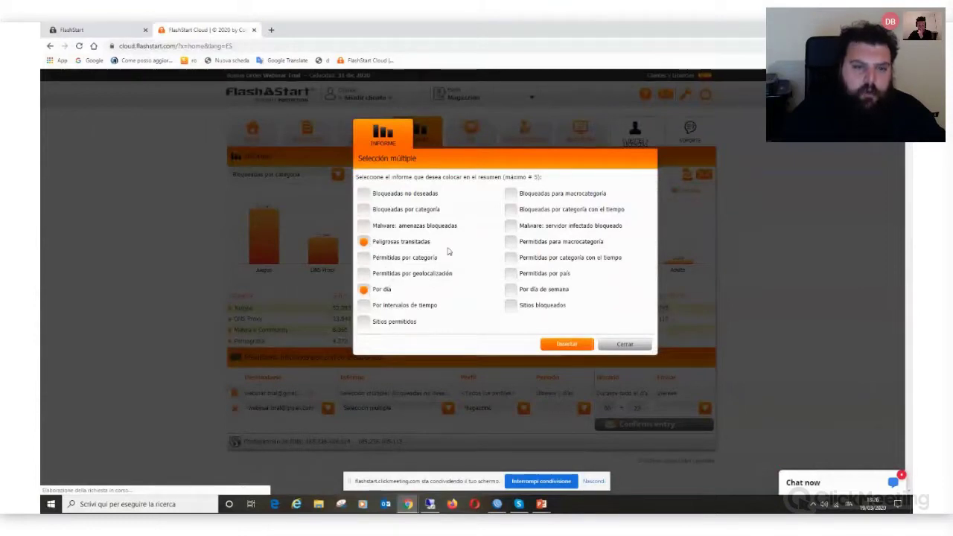
left_click(511, 194)
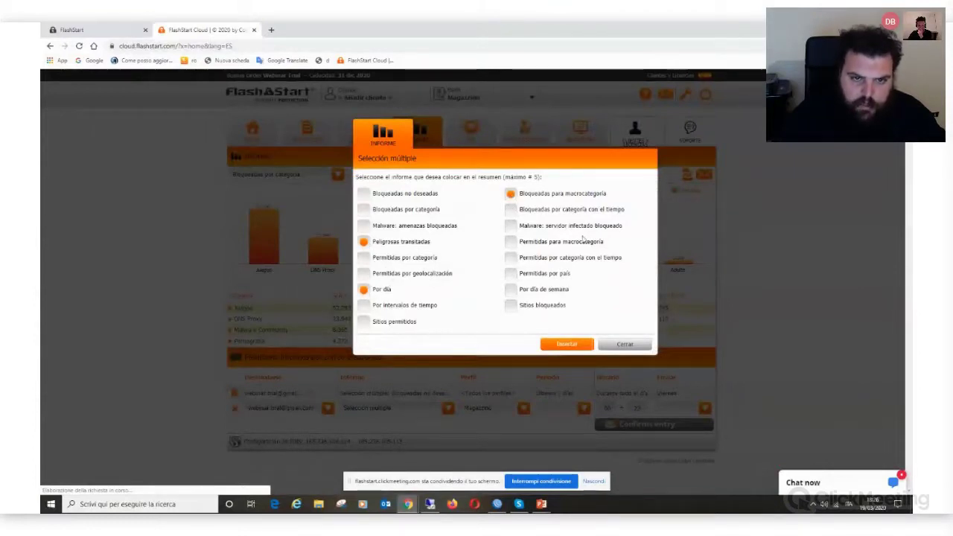
left_click(511, 305)
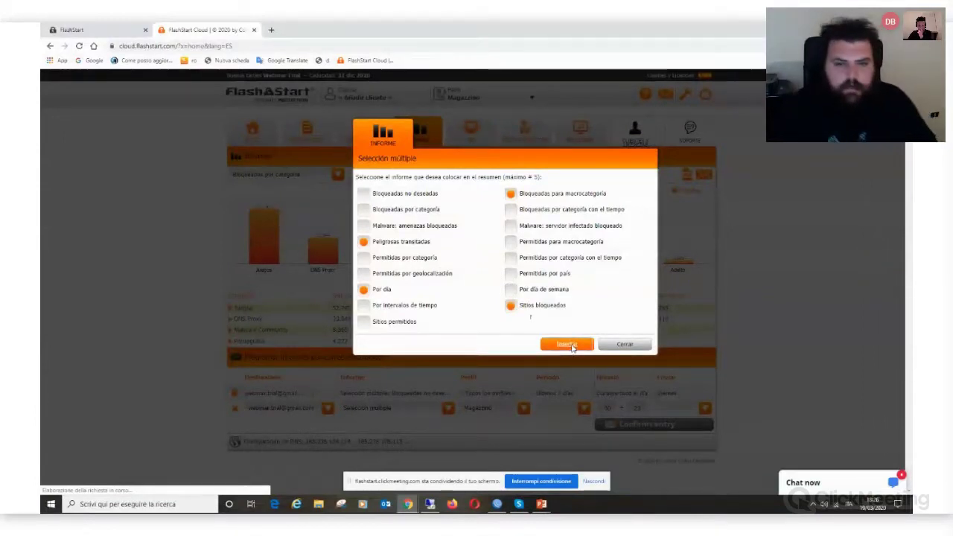
left_click(570, 344)
Set the scheduled report to <Todos los perfiles>, the period Últimos 7 días and sending on Domingo, and confirm the entry
left_click(524, 408)
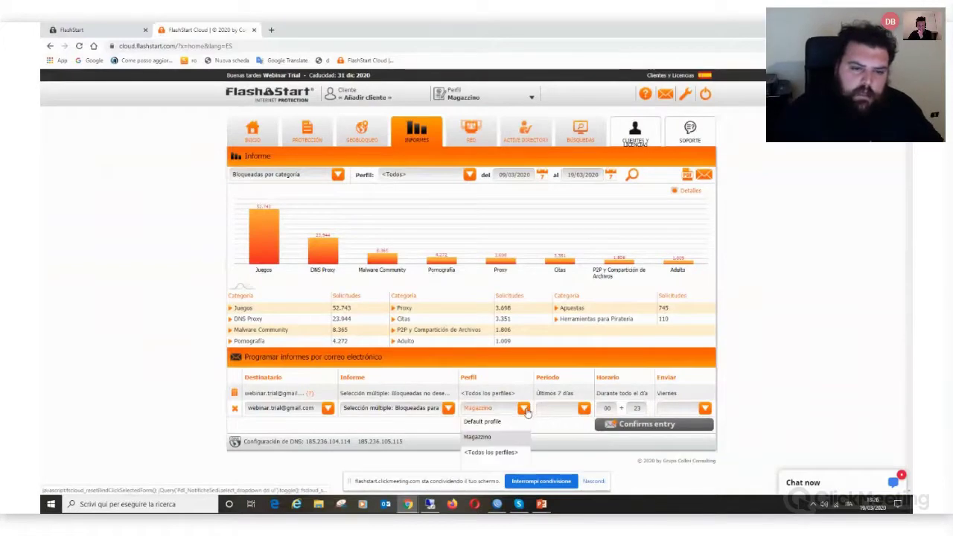
left_click(504, 452)
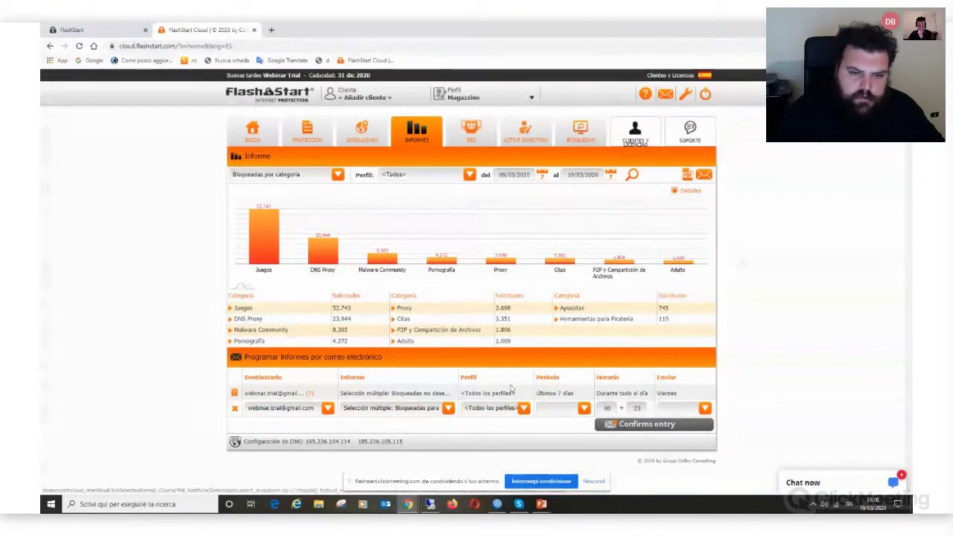
left_click(582, 407)
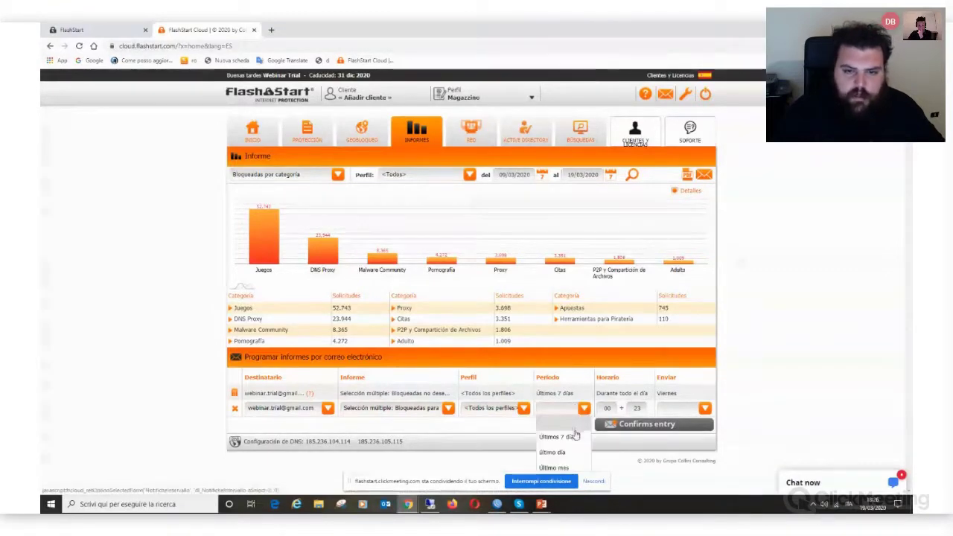
left_click(573, 439)
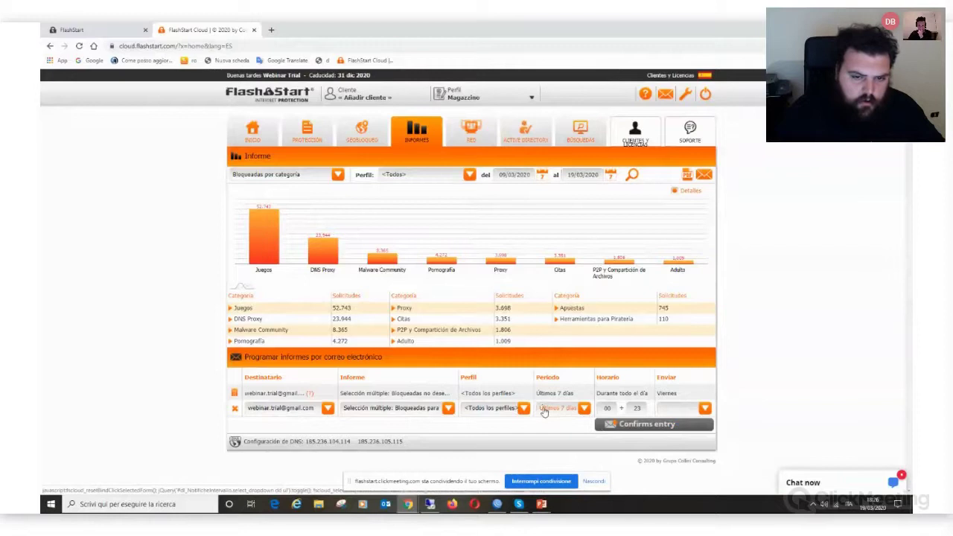
left_click(689, 408)
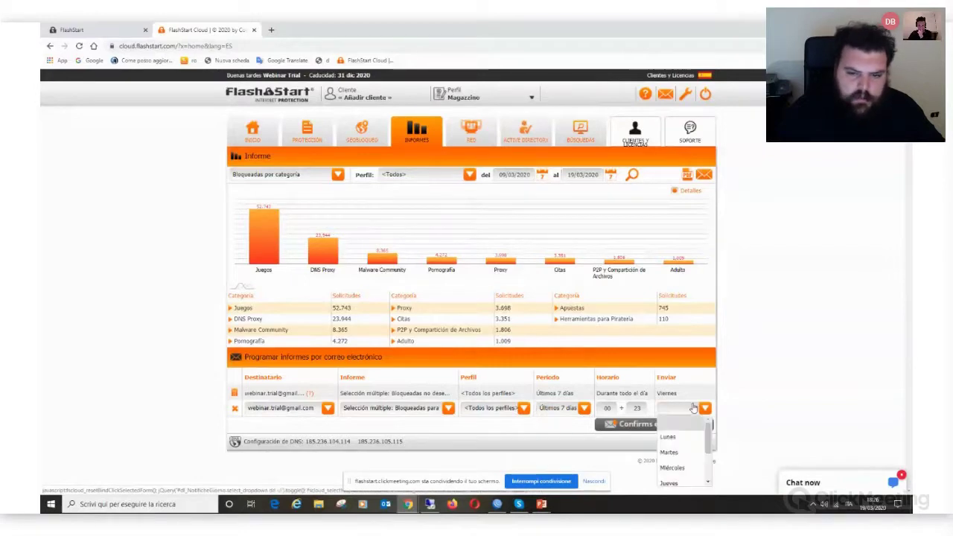
scroll(691, 438, "down", 3)
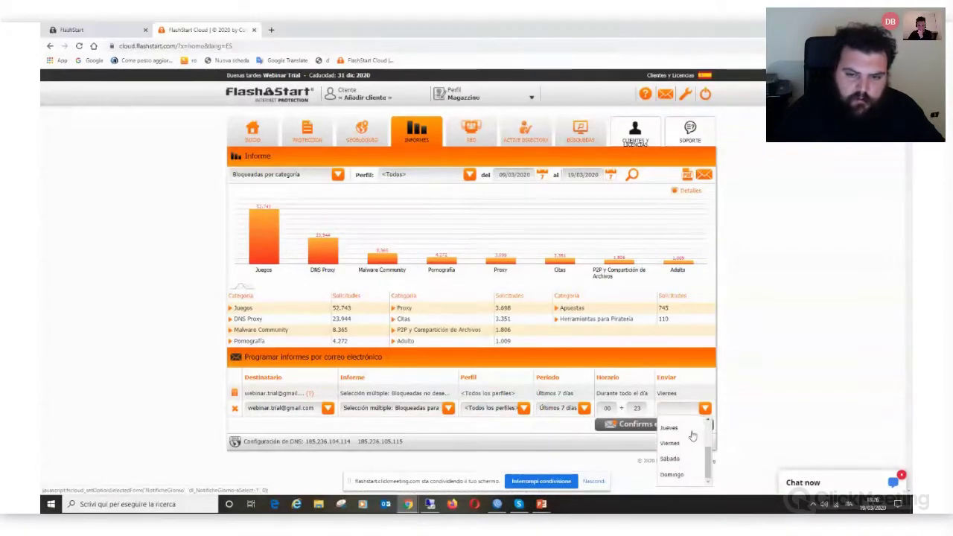
left_click(679, 475)
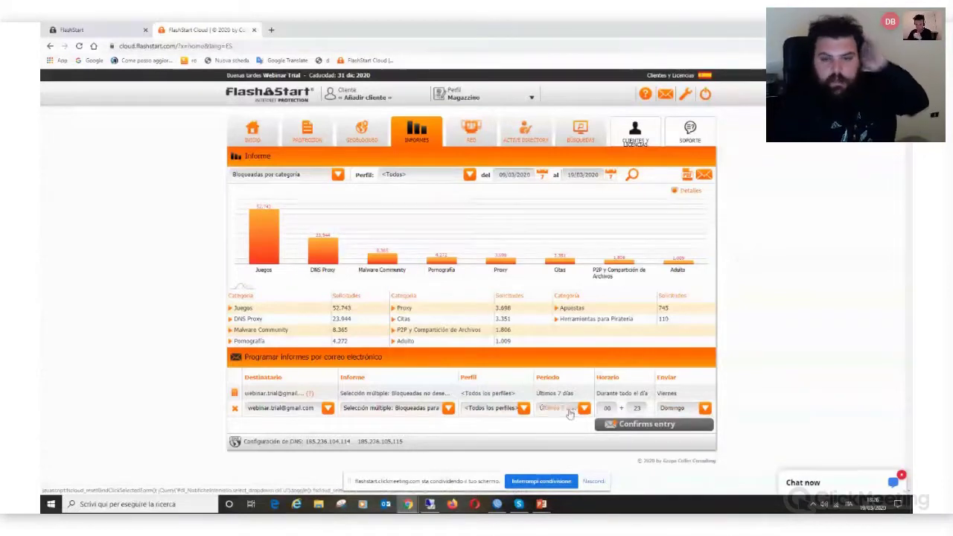
left_click(652, 426)
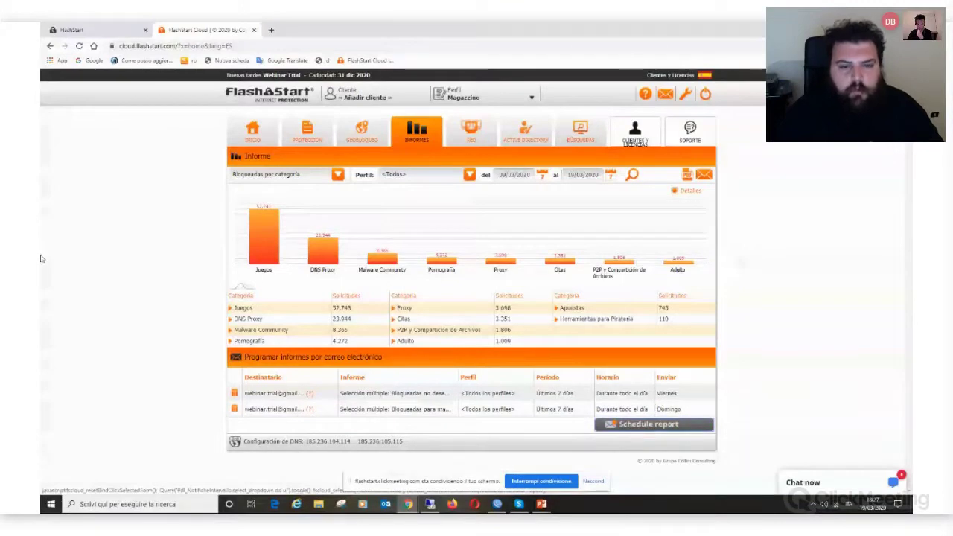
Show the Permitidas por categoría report and inspect the sites listed under Spotify and Radio
left_click(339, 175)
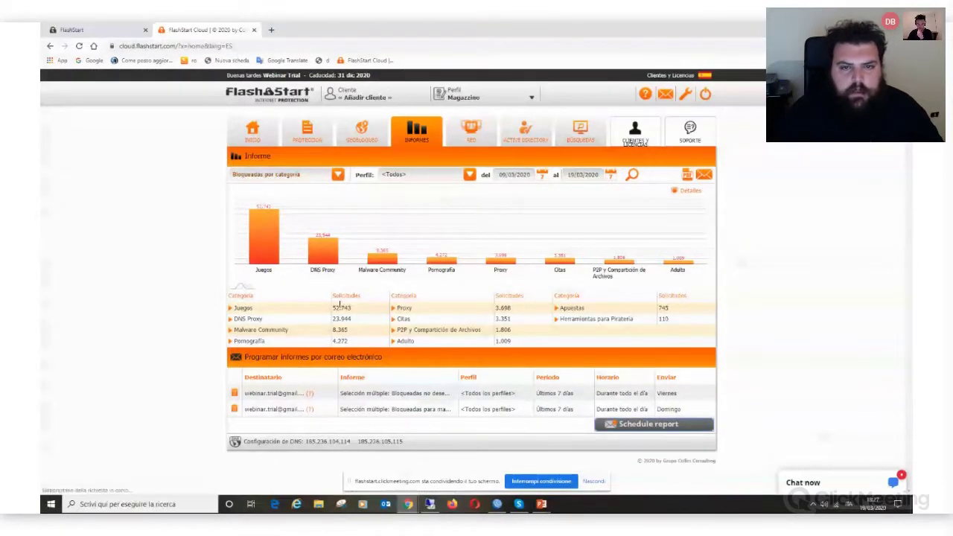
left_click(338, 174)
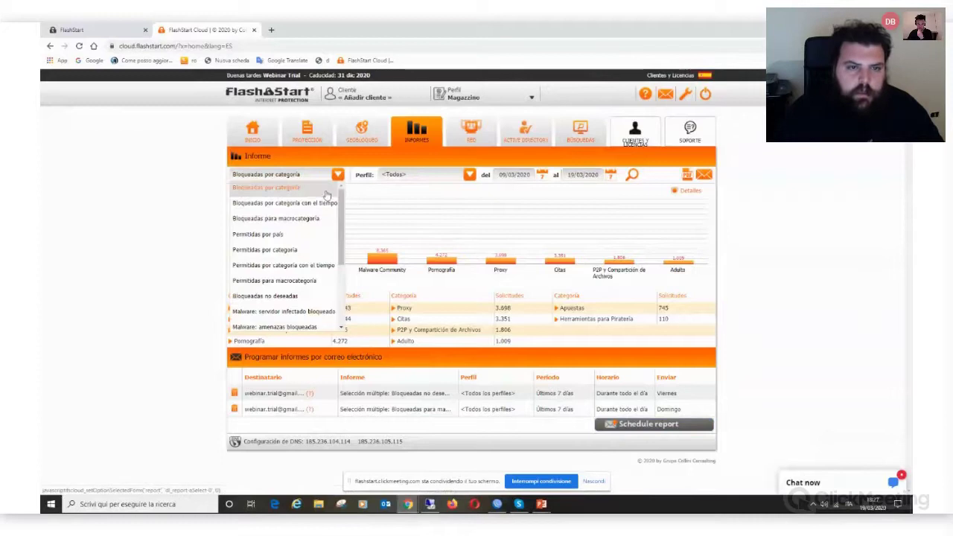
left_click(309, 250)
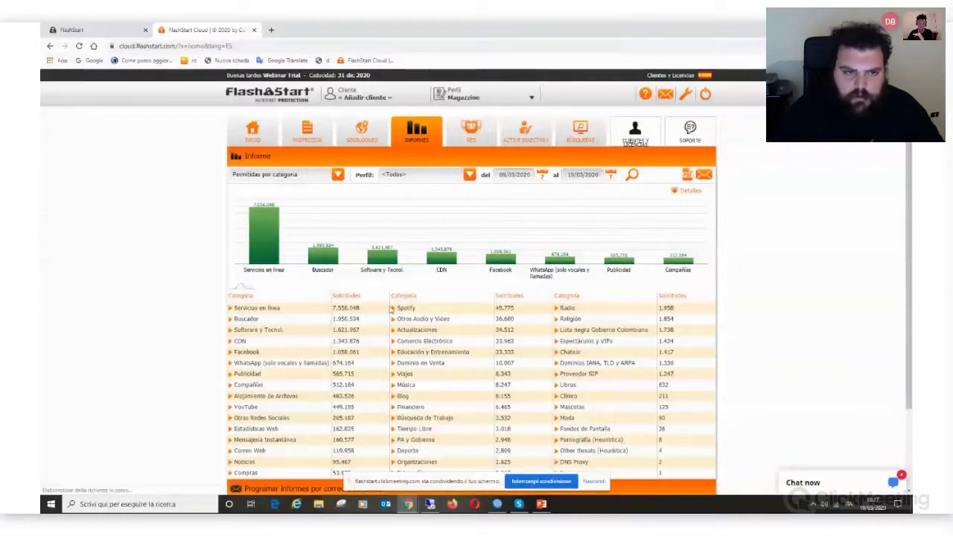
left_click(393, 309)
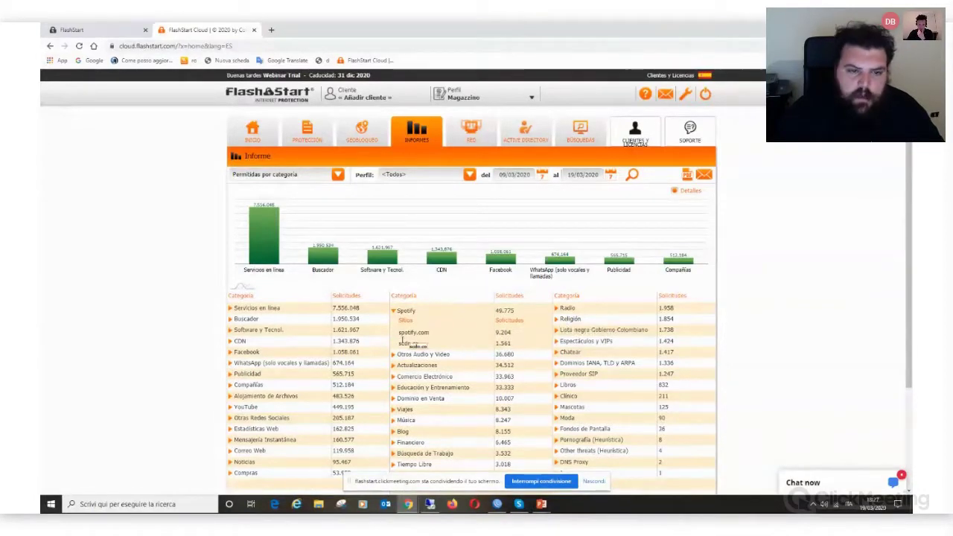
left_click(556, 312)
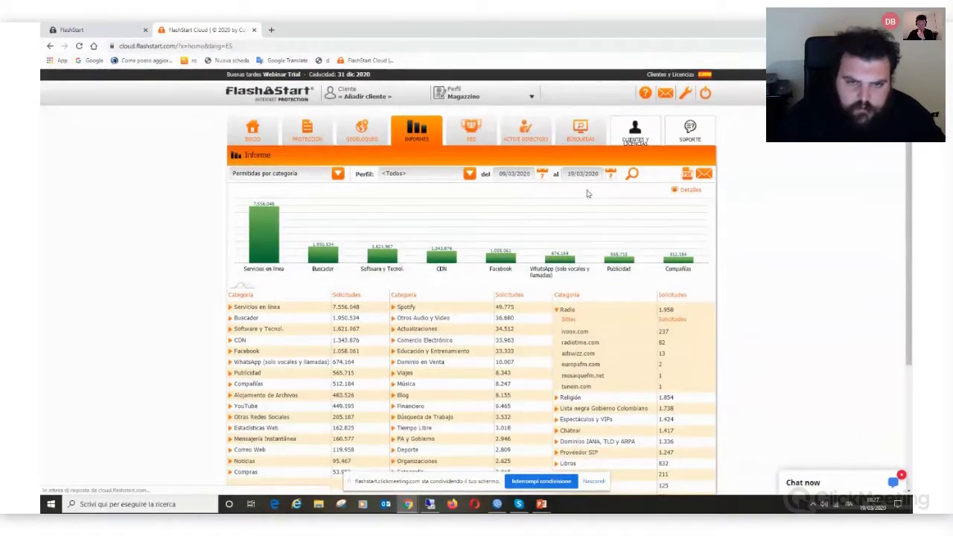
scroll(461, 208, "down", 3)
scroll(372, 186, "up", 3)
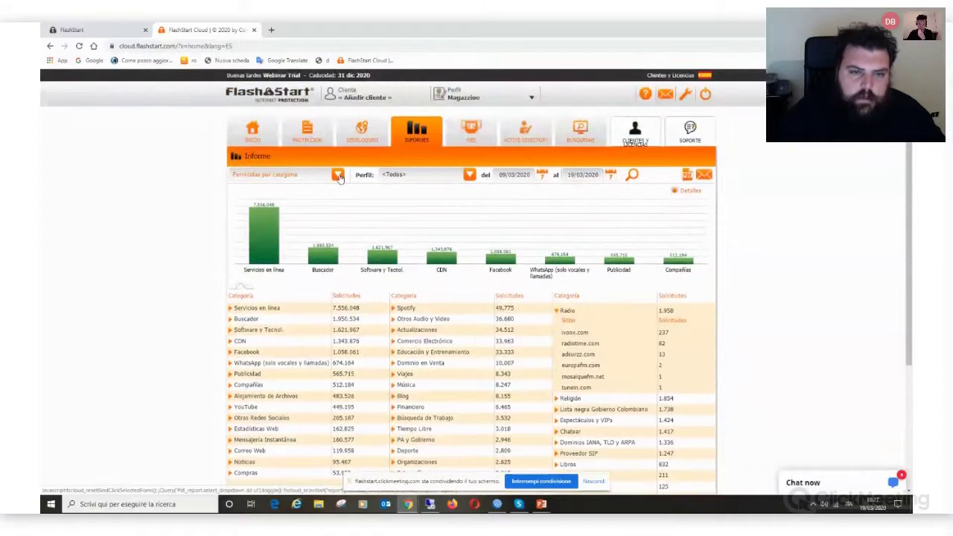
left_click(339, 176)
left_click_drag(342, 210, 340, 277)
left_click(407, 229)
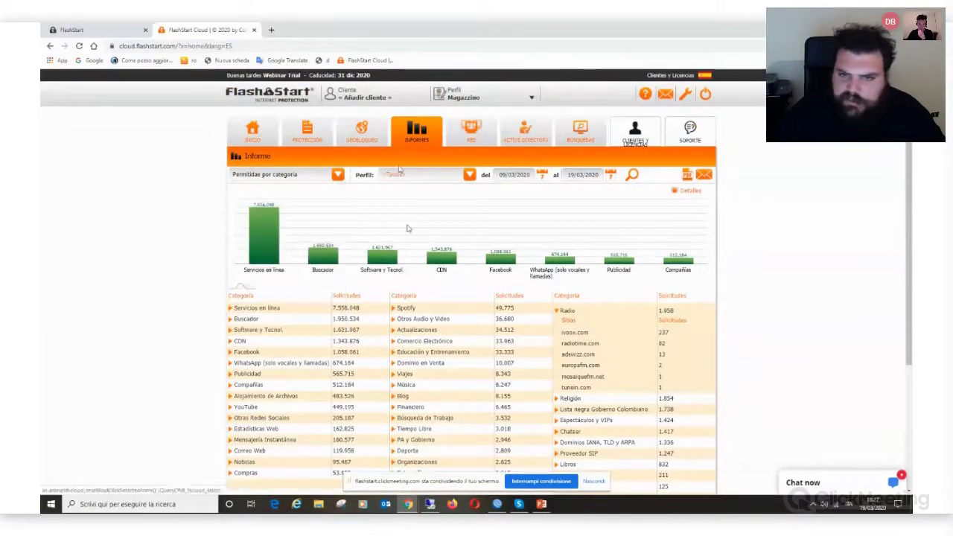
Open the protection settings of the Magazzino profile and examine its list of system blacklist categories
left_click(306, 133)
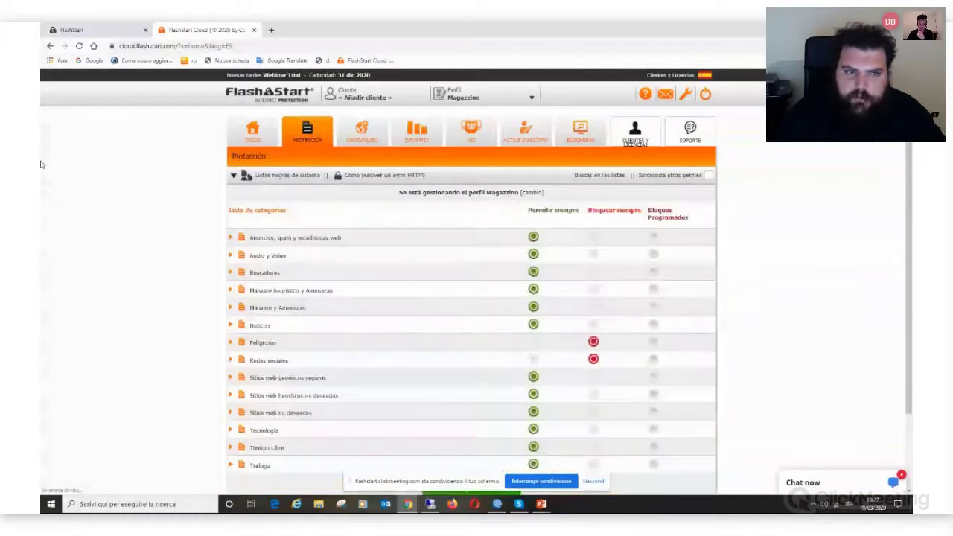
left_click(422, 134)
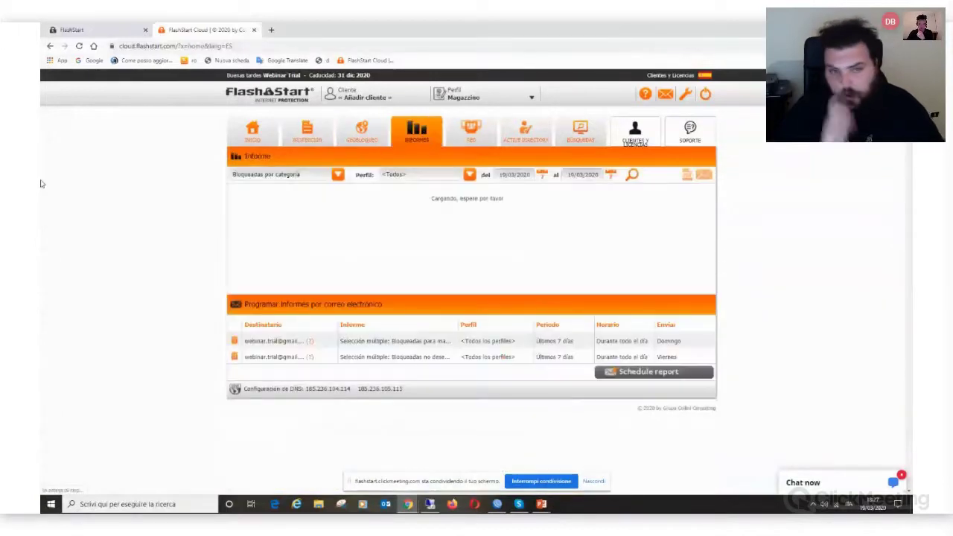
left_click(297, 134)
scroll(834, 268, "down", 2)
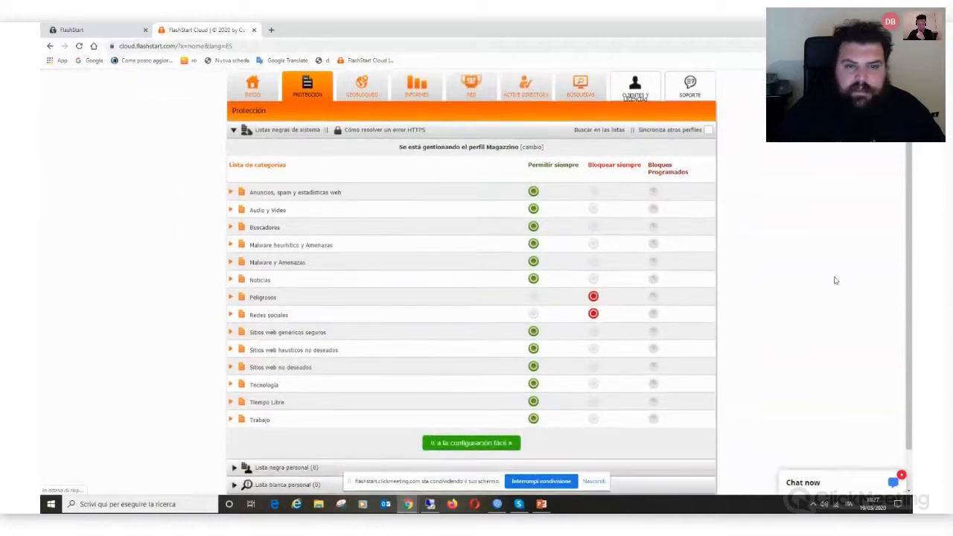
left_click_drag(908, 247, 908, 270)
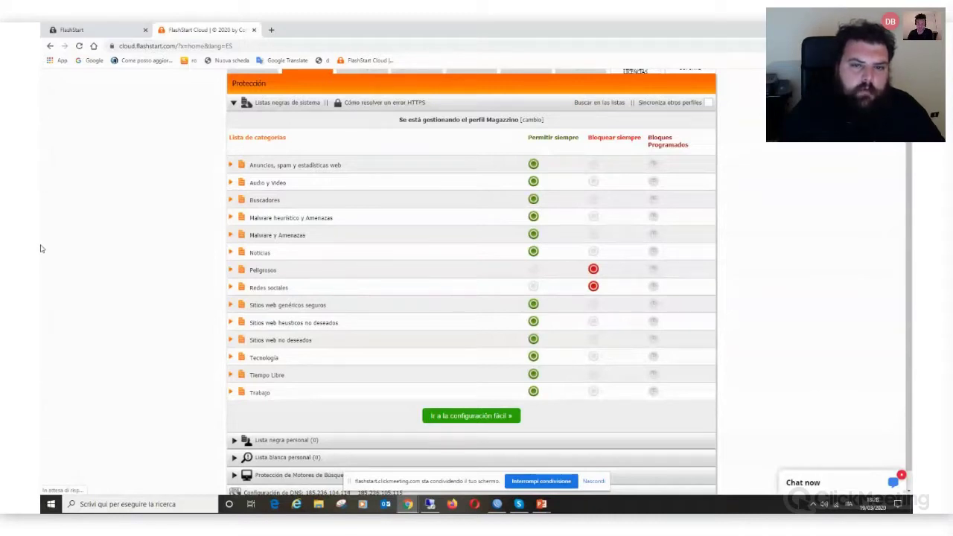
Under Sitios web no deseados, always block Adulto, Chatear, DNS Proxy, Drogas, Juegos, Pornografía and Sexualidad, and collapse the category
left_click(230, 339)
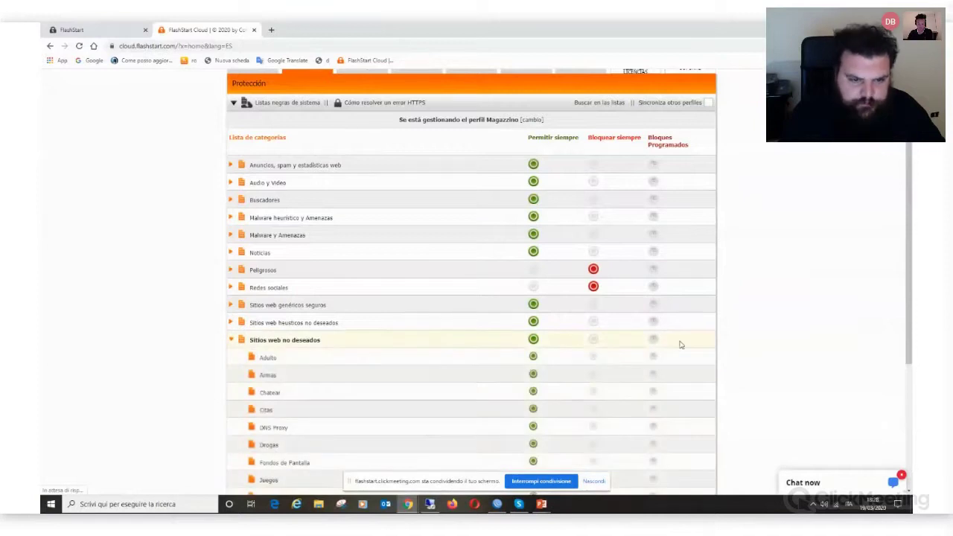
scroll(711, 348, "down", 2)
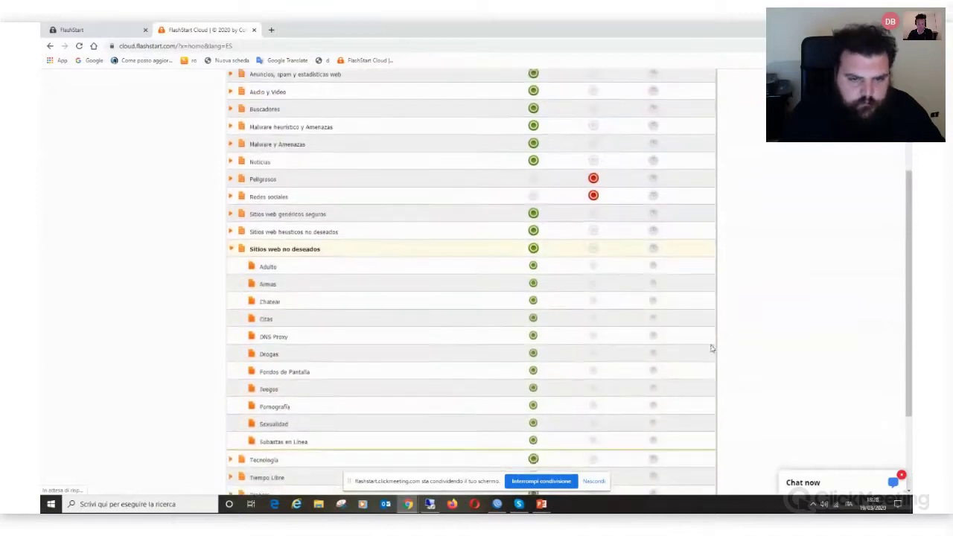
left_click(594, 265)
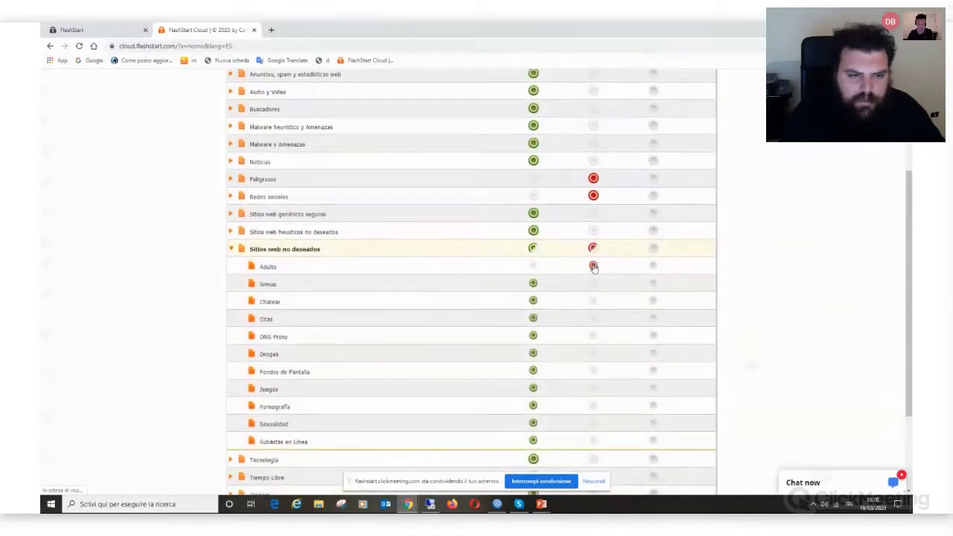
left_click(593, 301)
left_click(593, 335)
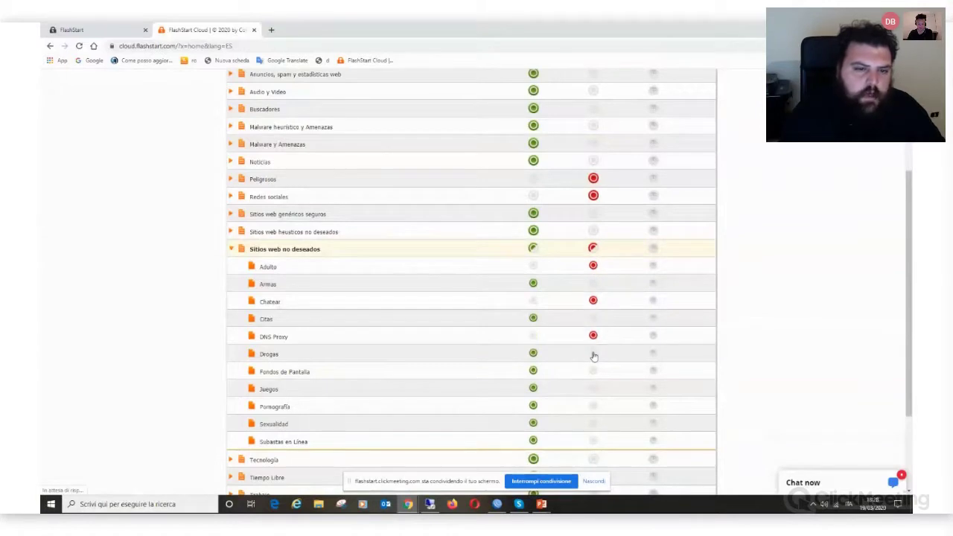
left_click(592, 353)
left_click(593, 407)
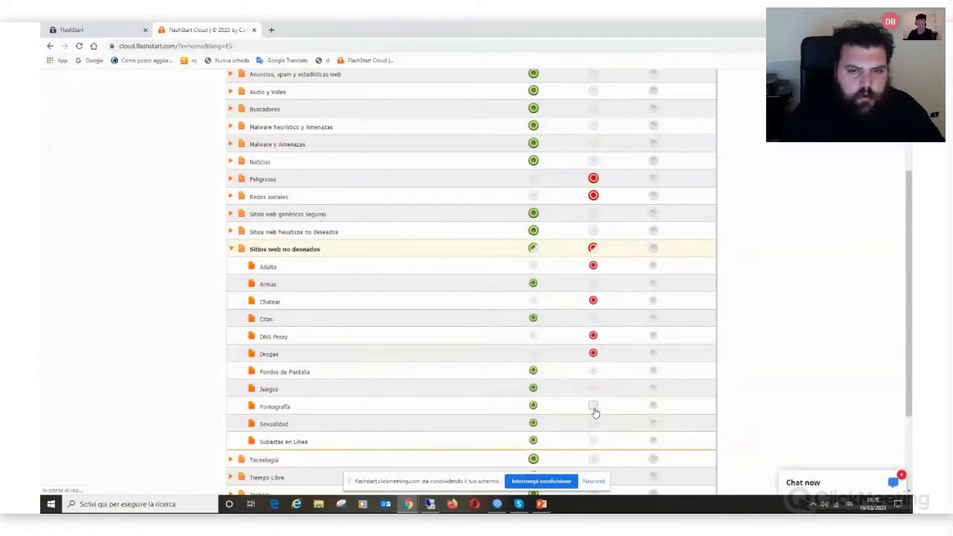
left_click(593, 424)
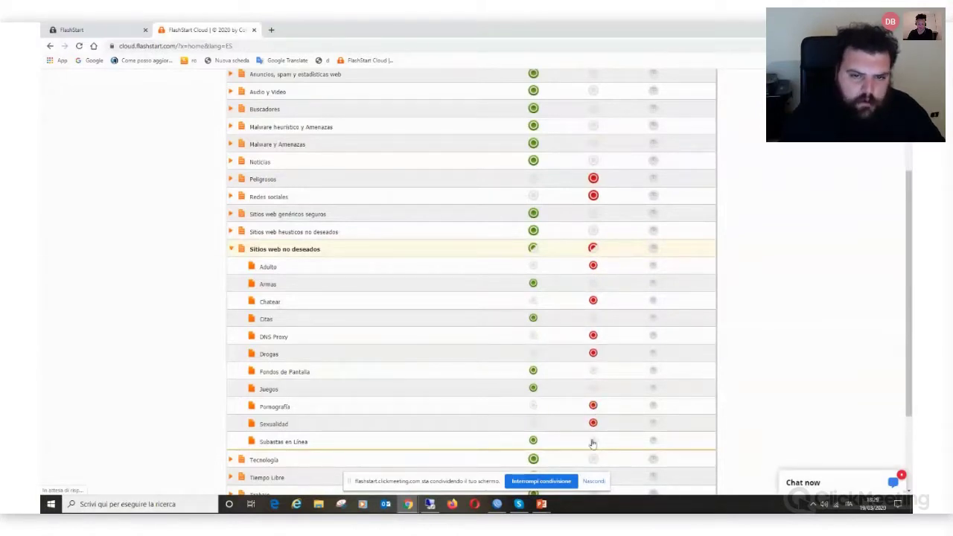
left_click(594, 388)
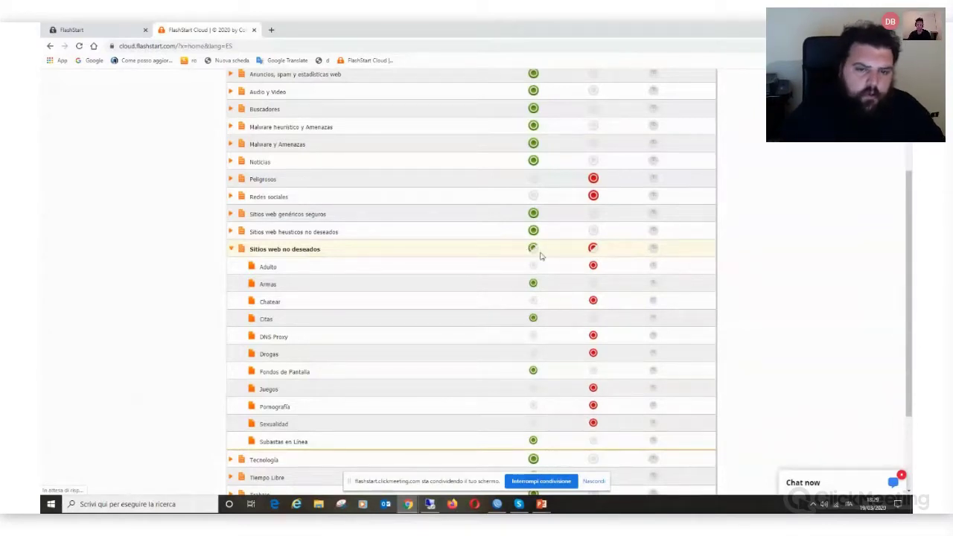
left_click(229, 250)
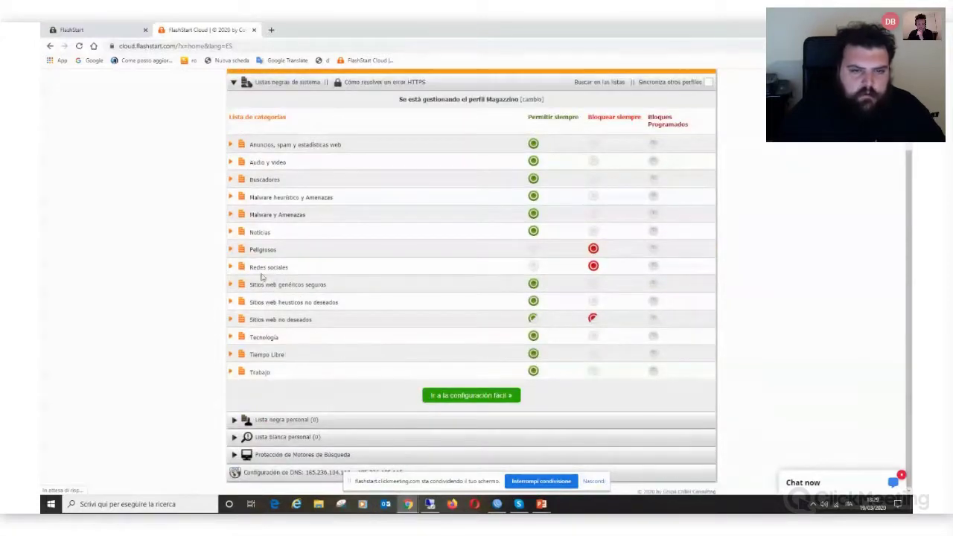
Expand the Redes sociales category and examine the blocking state of its subcategories
left_click(230, 266)
scroll(625, 196, "up", 2)
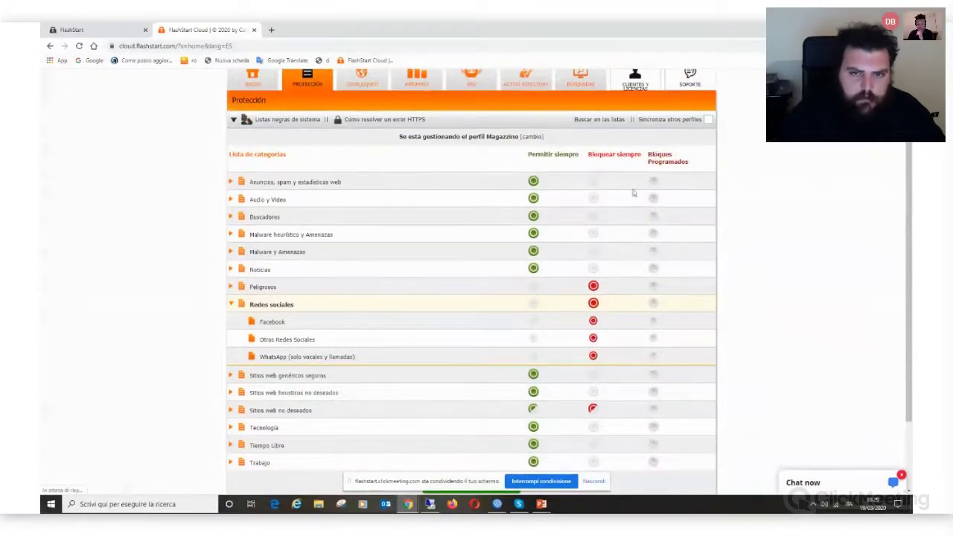
Open the scheduled blocks of the Facebook subcategory and set the new block's start time to 09:00
left_click(655, 324)
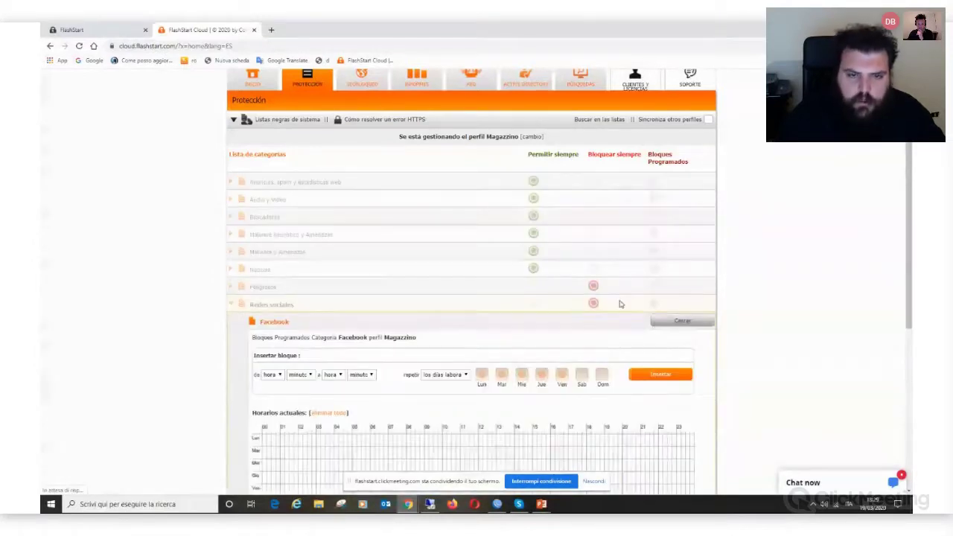
scroll(618, 302, "down", 2)
left_click(270, 239)
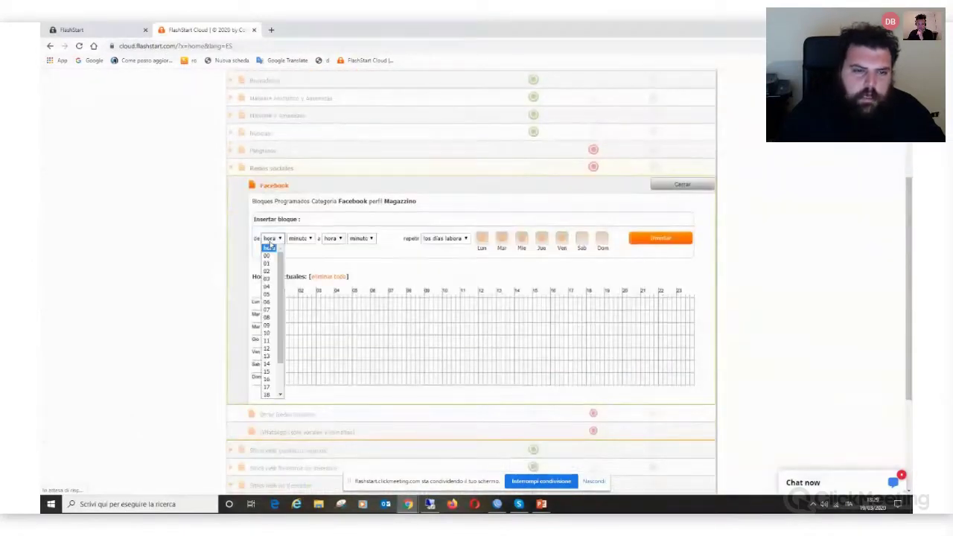
left_click(272, 329)
left_click(300, 238)
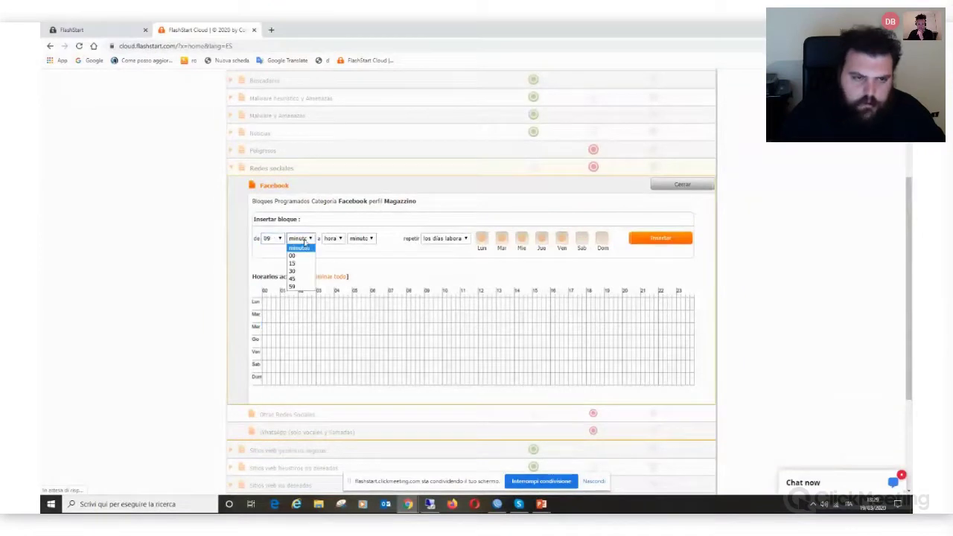
left_click(301, 255)
Set the Facebook block's end time to 17:00, insert it for the working days, and close the schedule
left_click(333, 238)
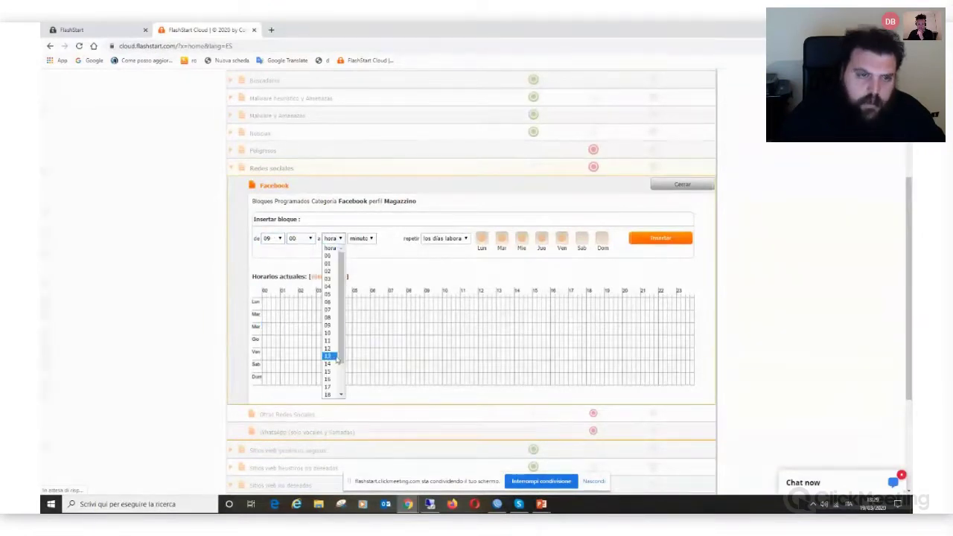
left_click(329, 386)
left_click(361, 238)
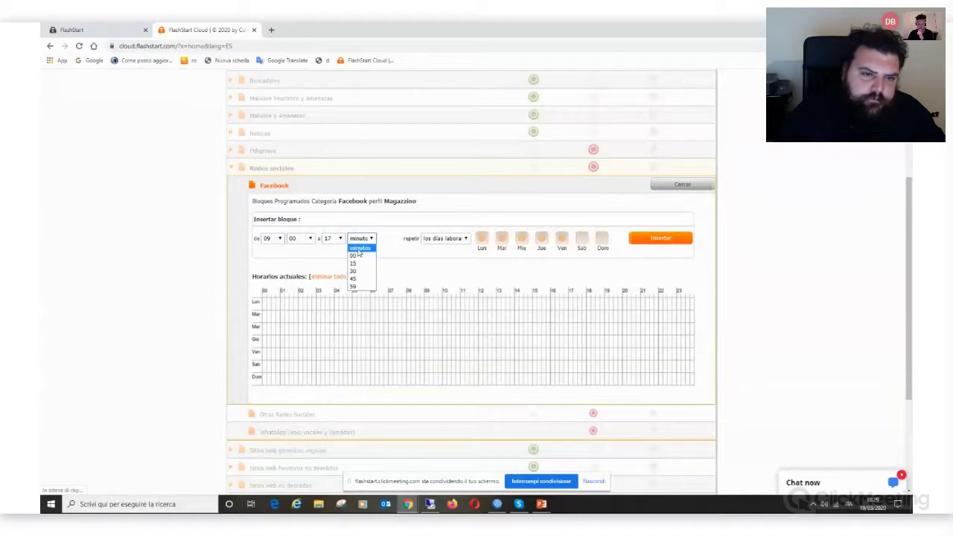
left_click(358, 249)
left_click(360, 238)
left_click(358, 257)
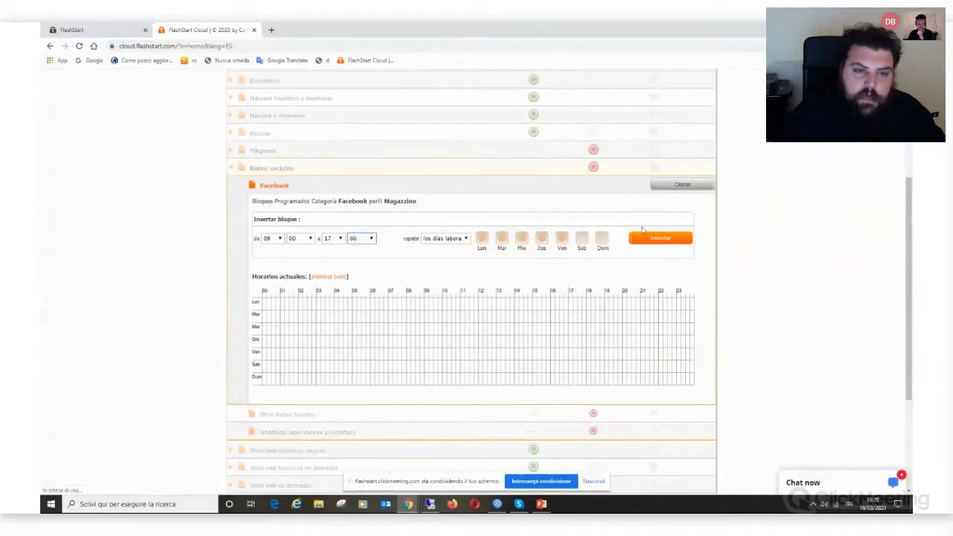
left_click(659, 238)
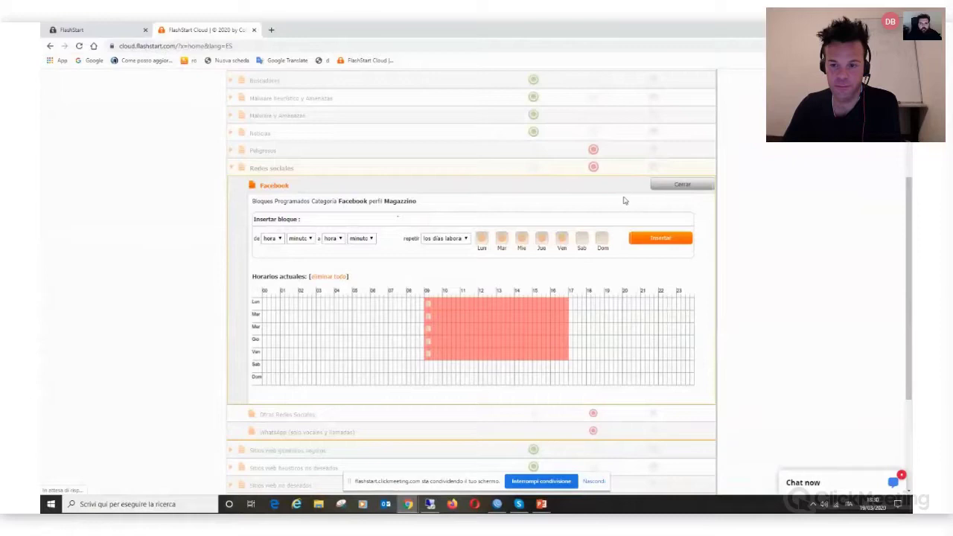
left_click(691, 186)
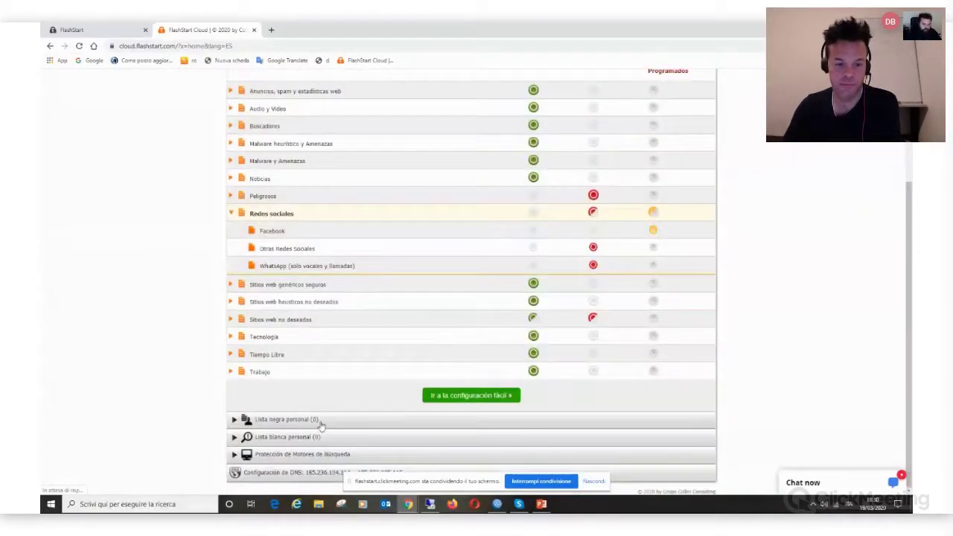
Expand the personal blacklist and personal whitelist sections of the Magazzino profile to show their domain entry fields
left_click(320, 420)
left_click(324, 441)
scroll(437, 403, "down", 1)
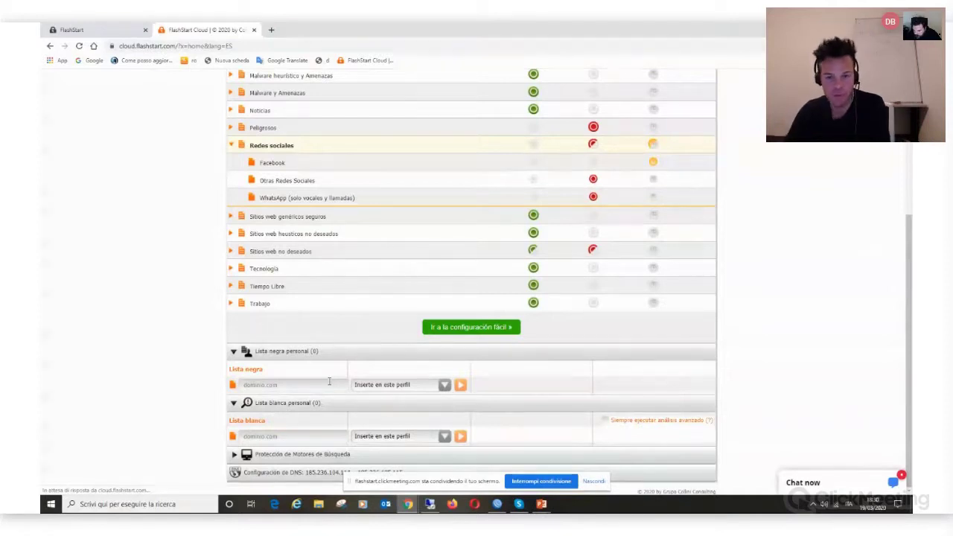
key("alt+Tab")
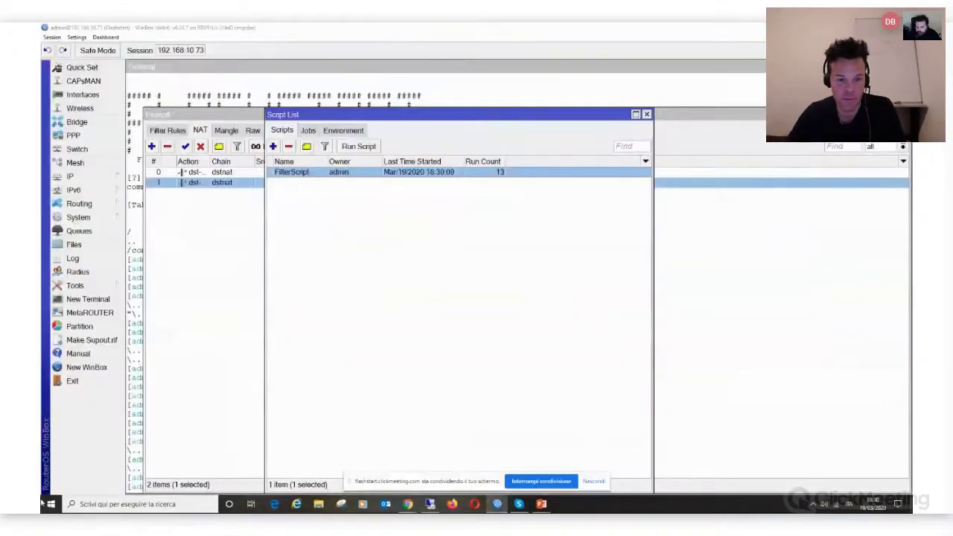
key("alt+Tab")
mouse_move(408, 504)
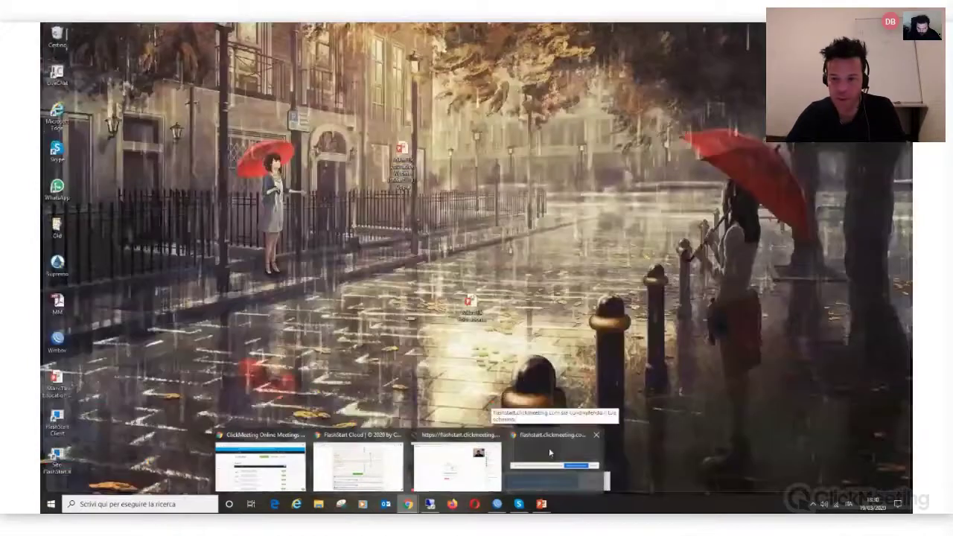
left_click(547, 451)
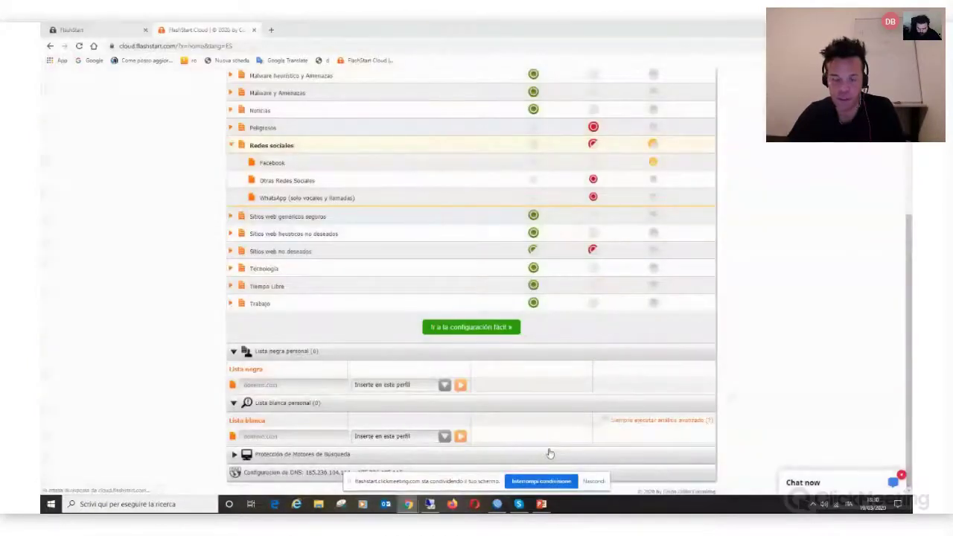
key("alt+Tab")
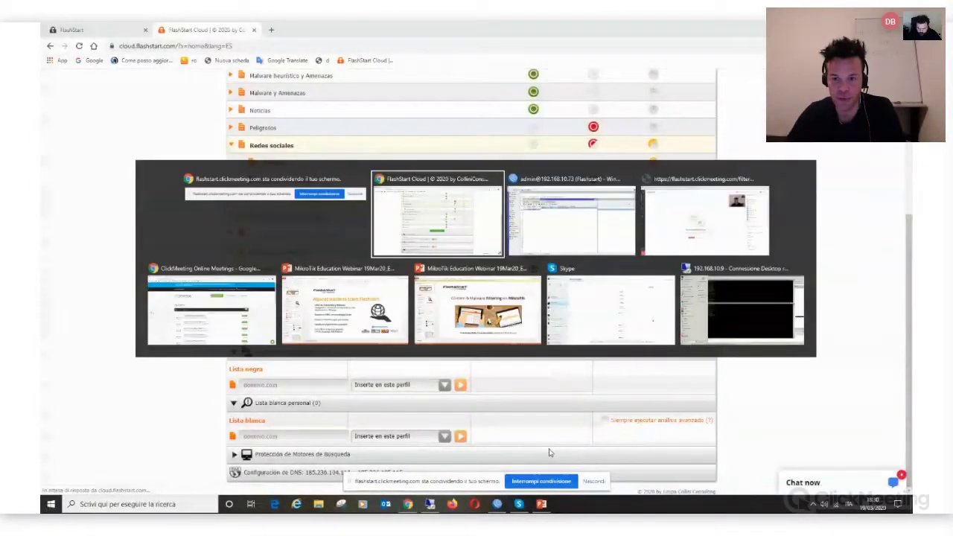
key("alt+Tab")
key("alt+Tab")
key("alt+Tab")
key("alt+Tab")
key("alt+Tab")
key("alt+Tab")
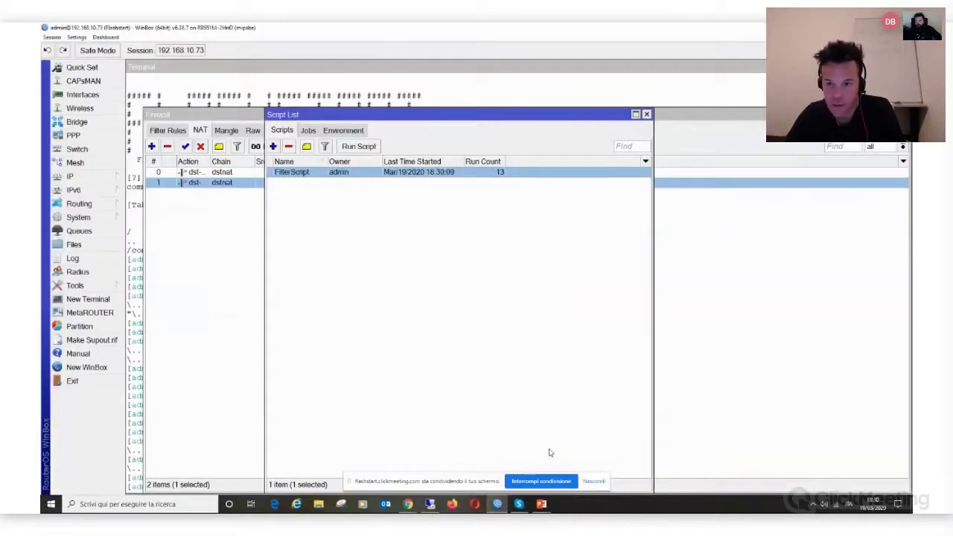
key("alt+Tab")
key("alt+Tab")
key("alt+Tab")
key("alt+Tab")
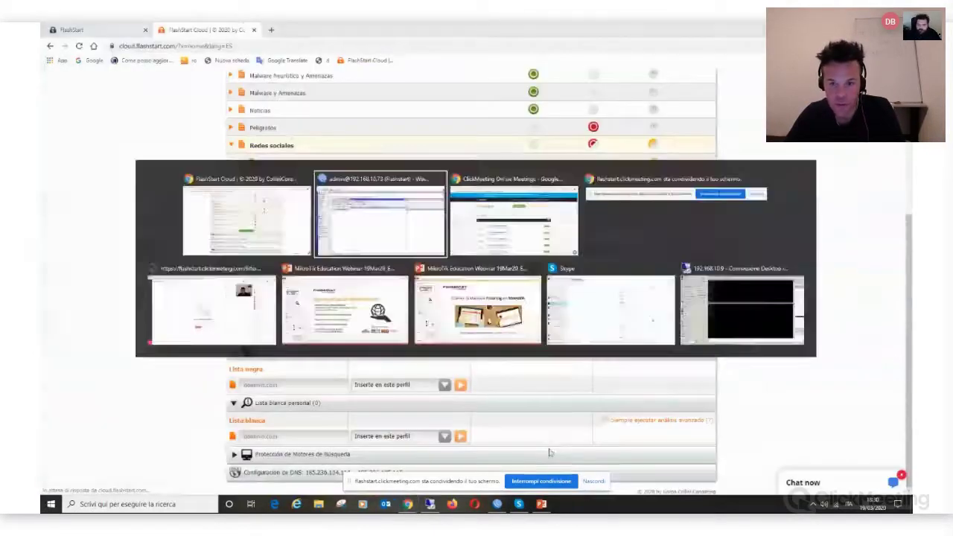
key("alt+Tab")
key("alt+Tab")
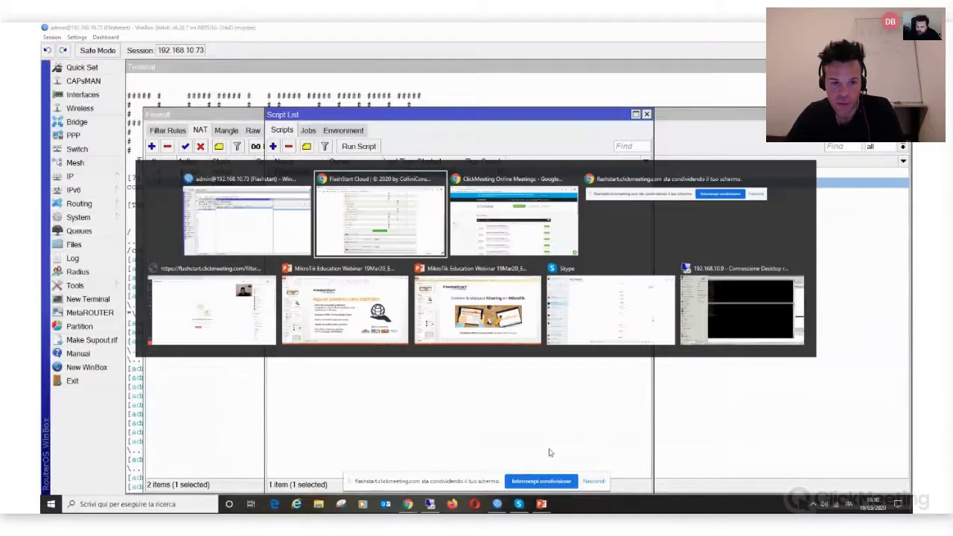
key("alt+Tab")
key("alt+Tab")
key("alt+Tab")
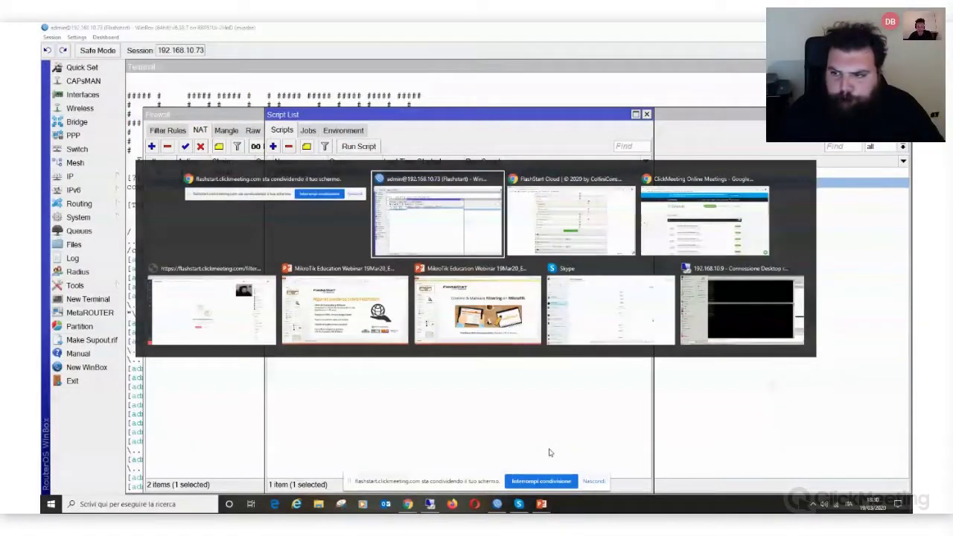
key("alt+Tab")
key("alt+Tab")
key("alt+Tab")
key("alt+Tab")
key("alt+Tab")
key("alt+Tab")
key("alt+Tab")
key("alt+Tab")
key("alt+Tab")
key("alt+Tab")
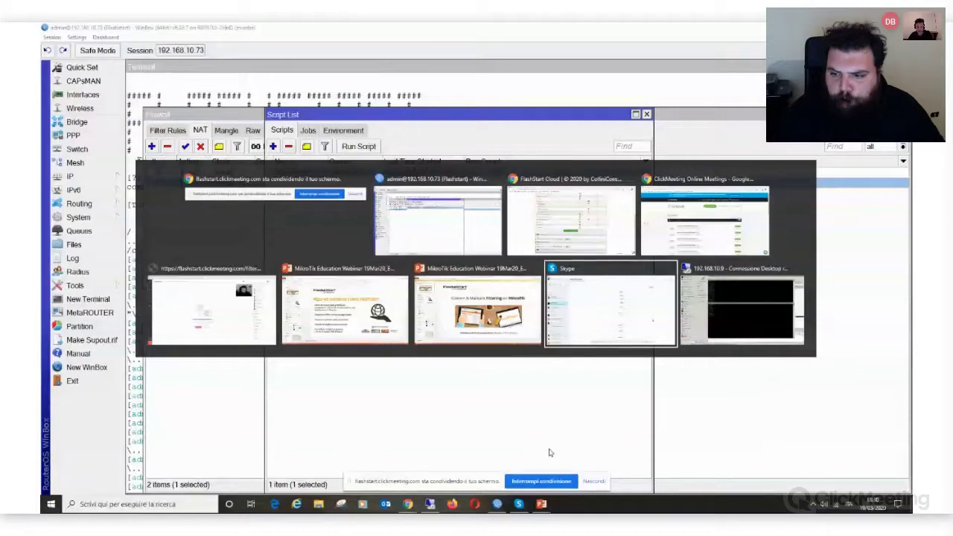
key("alt+Tab")
key("alt+Tab")
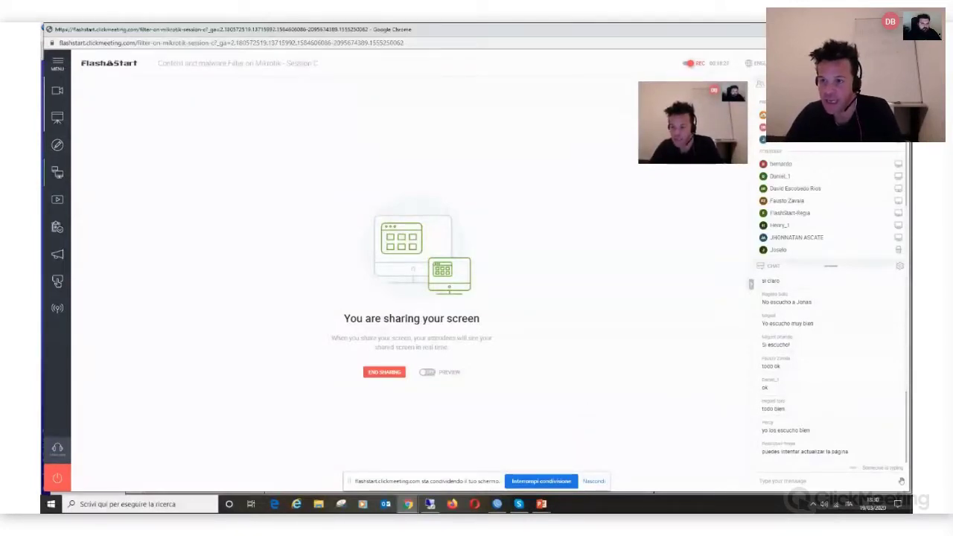
key("alt+Tab")
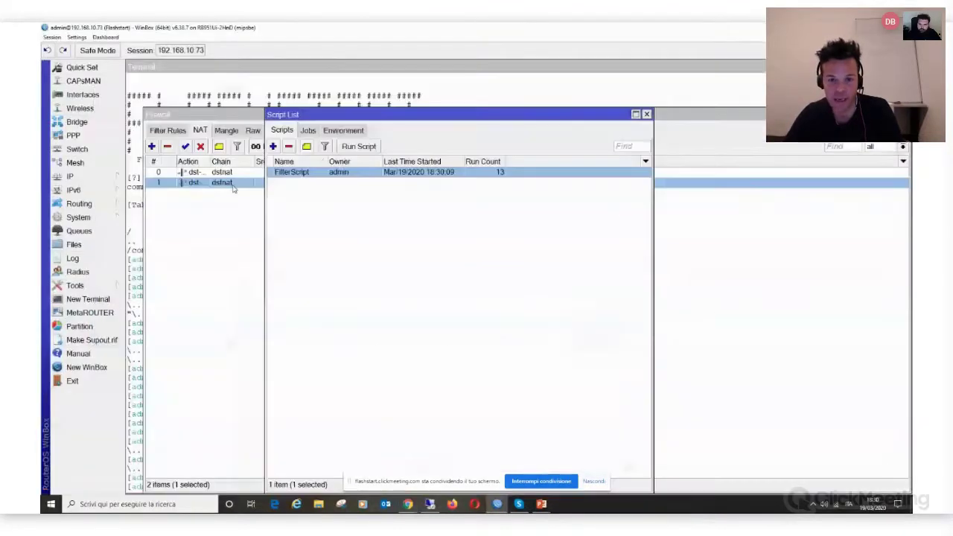
key("alt+Tab")
key("alt+Tab")
key("alt+Tab")
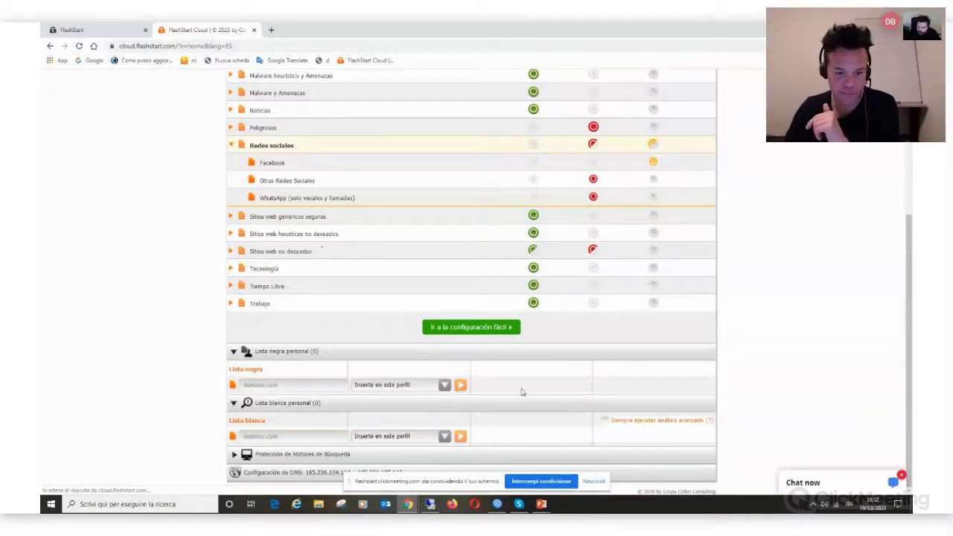
Expand the search engine protection section to view its Google and Bing safe search option, and collapse the Redes sociales category
left_click(345, 456)
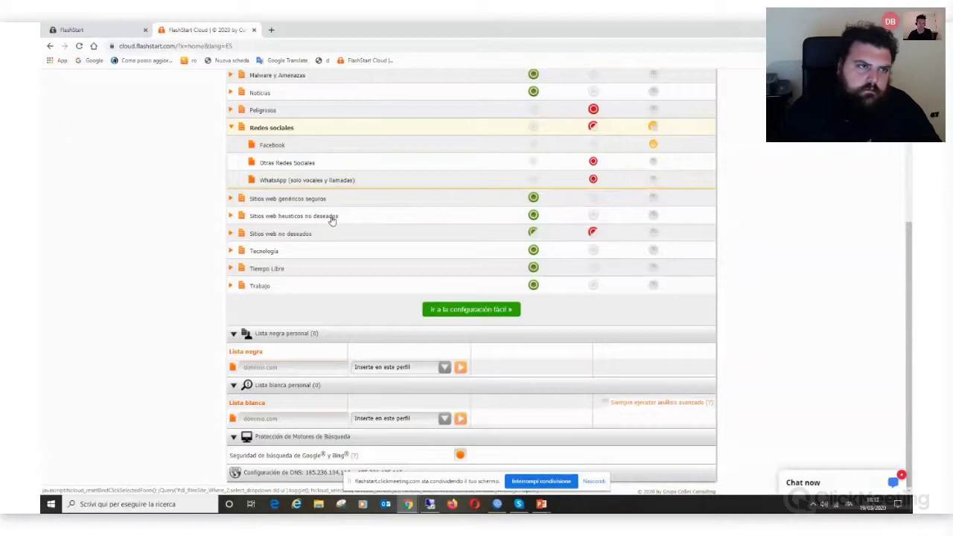
scroll(41, 134, "up", 2)
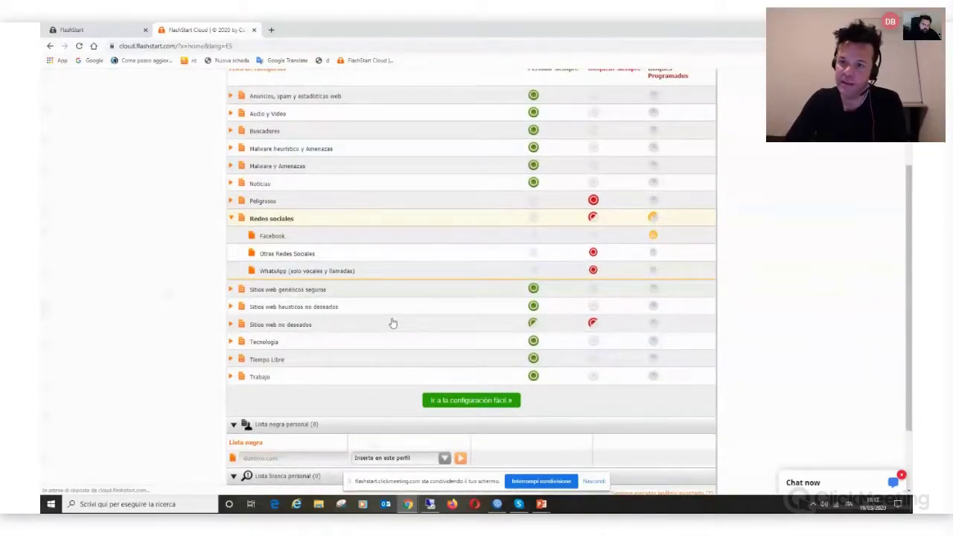
left_click(232, 218)
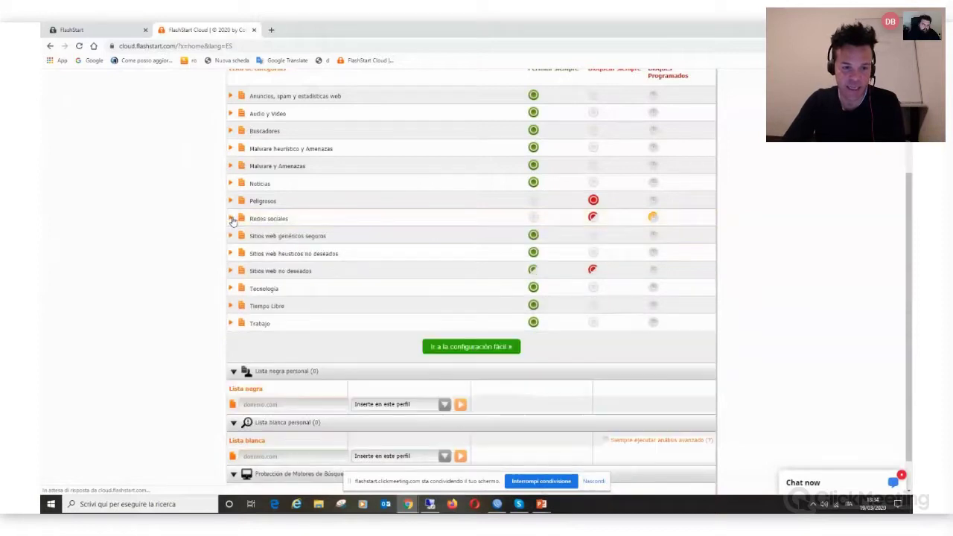
Review the subcategories under Sitios web no deseados, highlighting DNS Proxy, and collapse the category
left_click(231, 271)
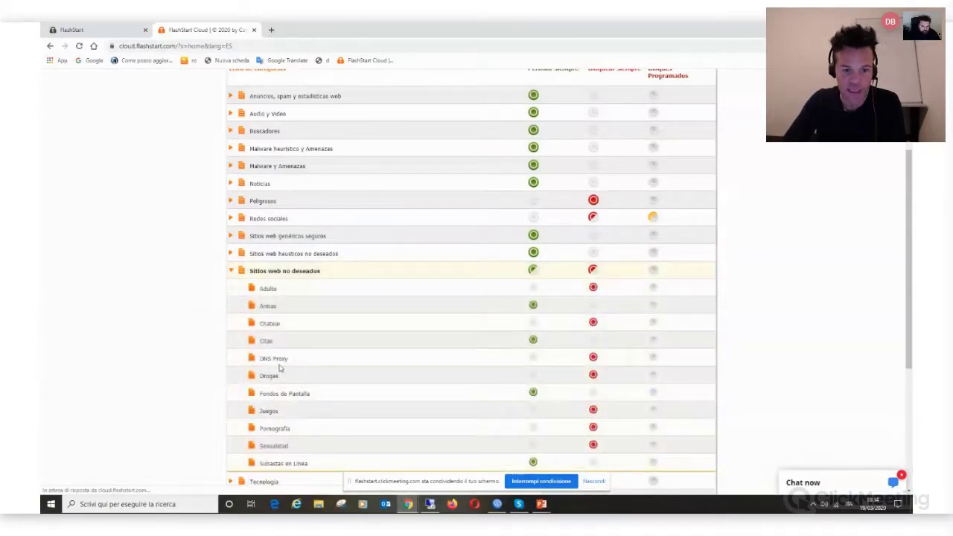
left_click_drag(260, 358, 288, 358)
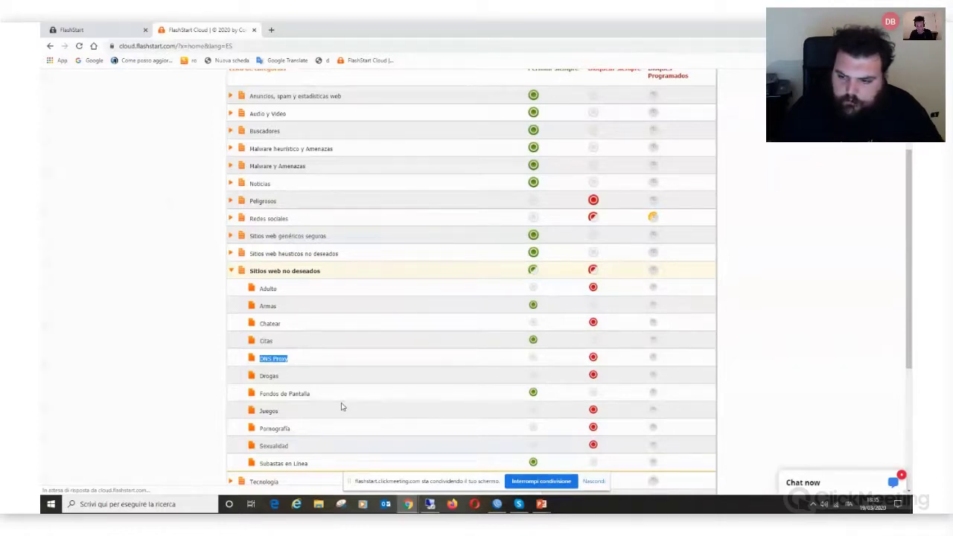
left_click(231, 271)
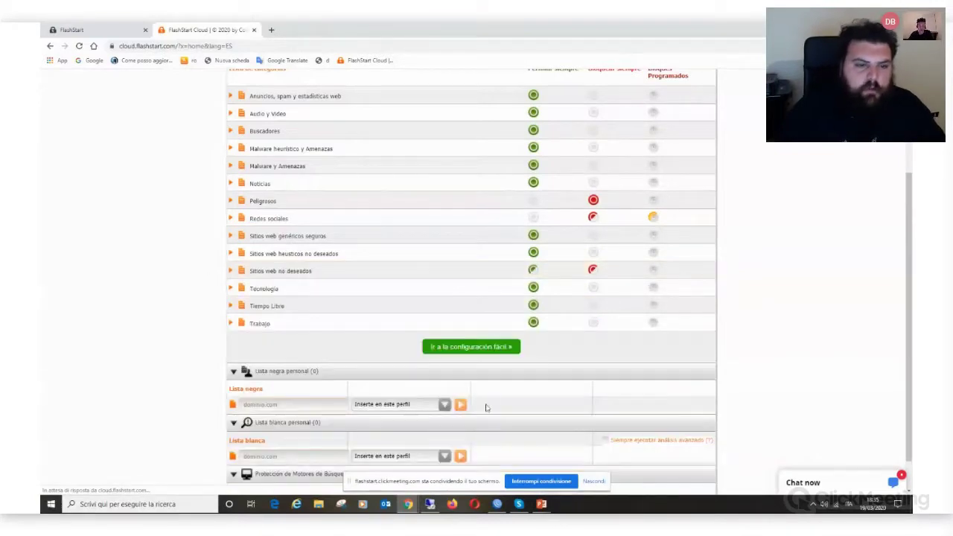
In the geoblocking rules, deny all of Medio Oriente and Rusia y C.W. de Est Indep
scroll(484, 404, "down", 1)
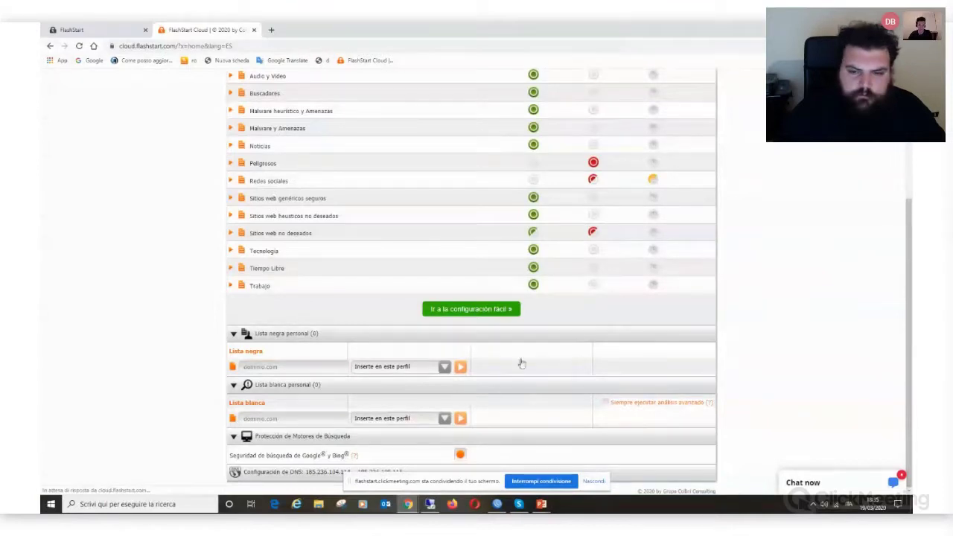
scroll(312, 345, "up", 2)
scroll(316, 342, "up", 1)
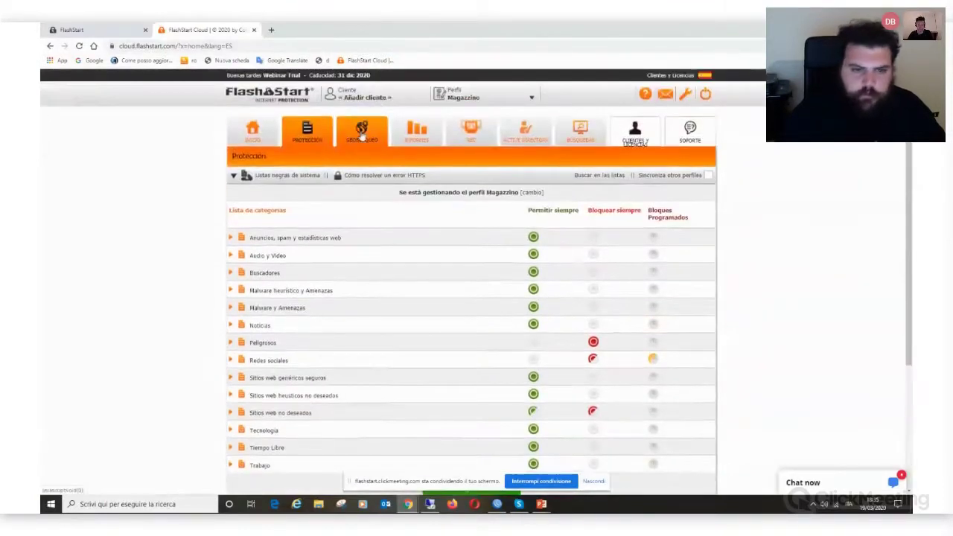
left_click(361, 132)
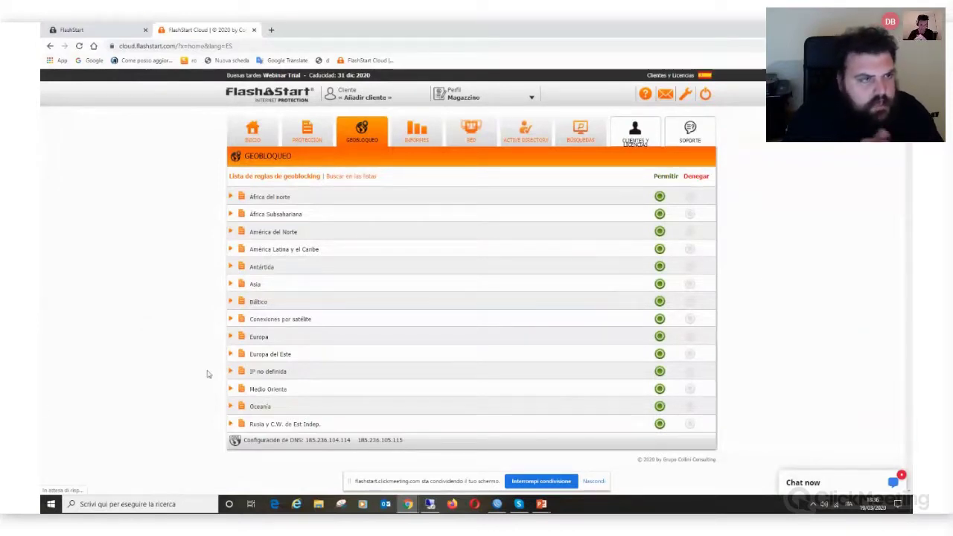
left_click(229, 390)
scroll(706, 407, "down", 2)
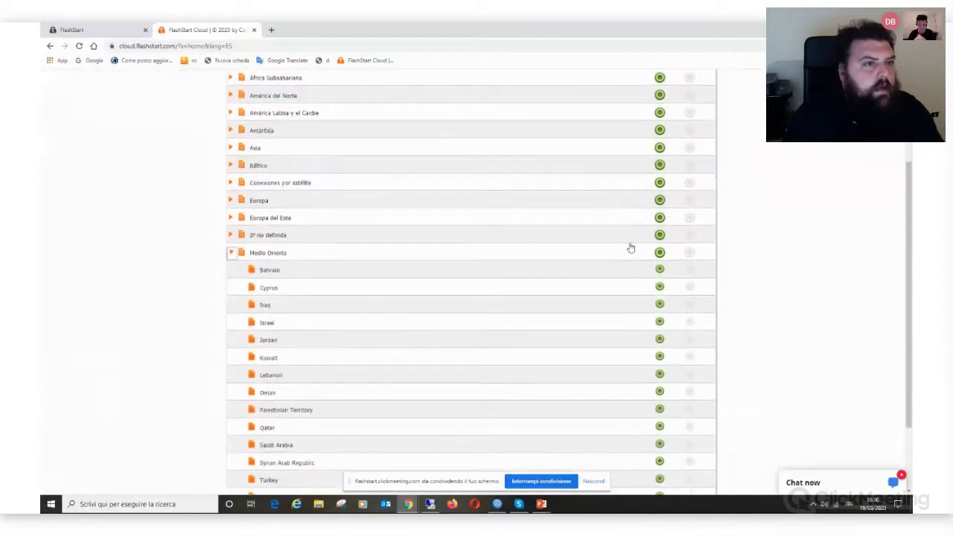
left_click(689, 253)
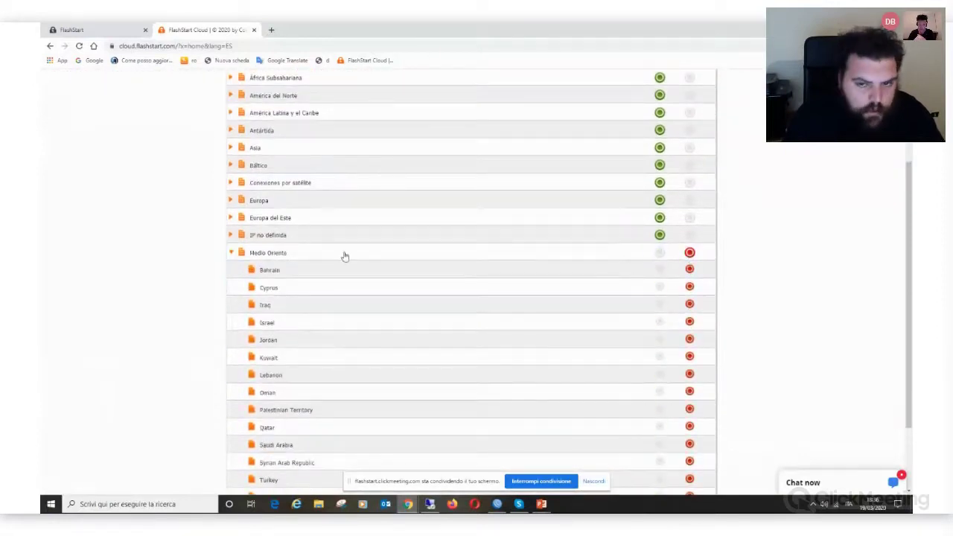
left_click(231, 253)
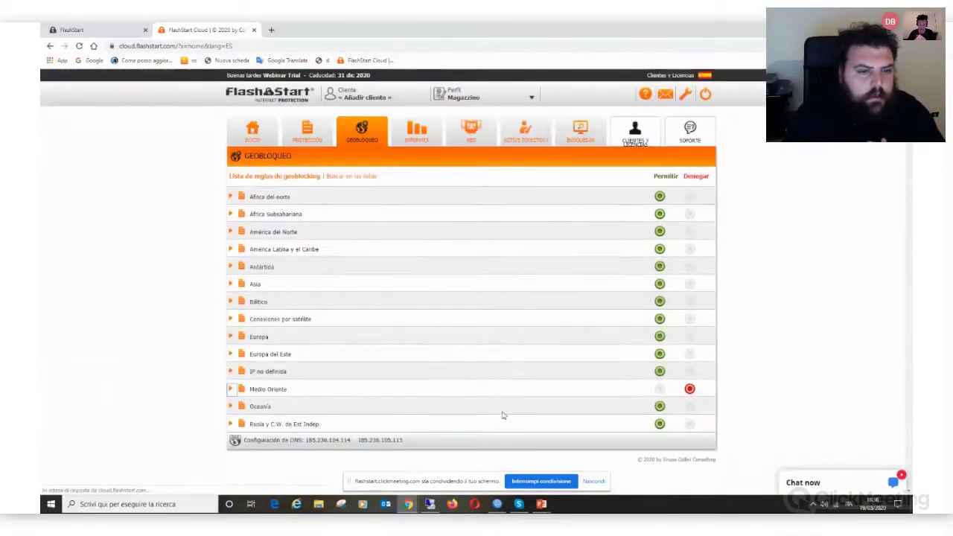
left_click(690, 424)
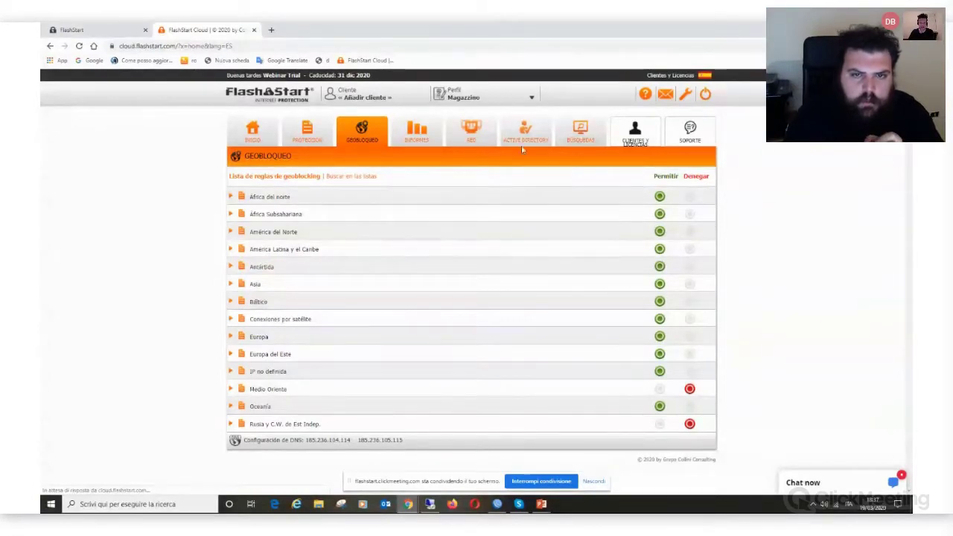
Start adding a network with the existing Magazzino profile, review the Pro and PRO+ versions offered, and close the configuration wizard
left_click(410, 144)
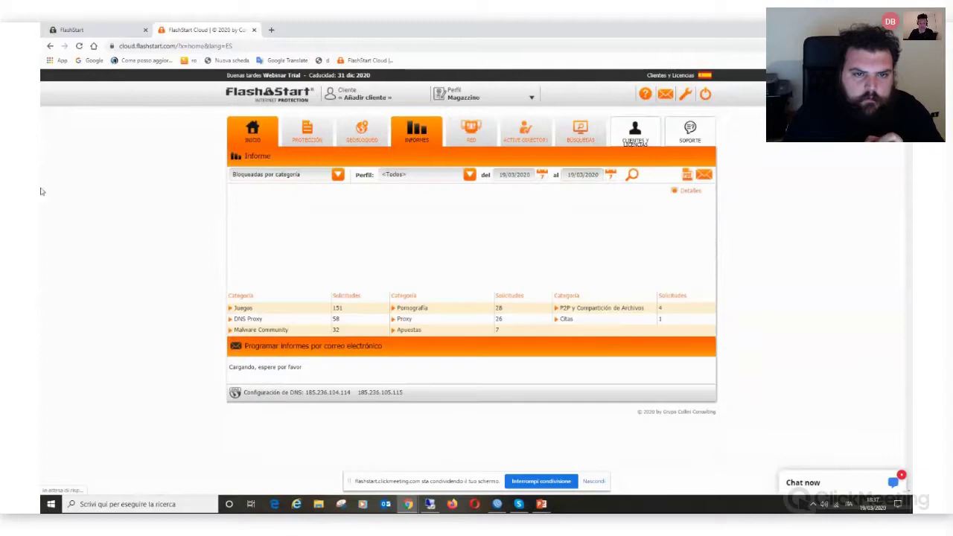
left_click(471, 134)
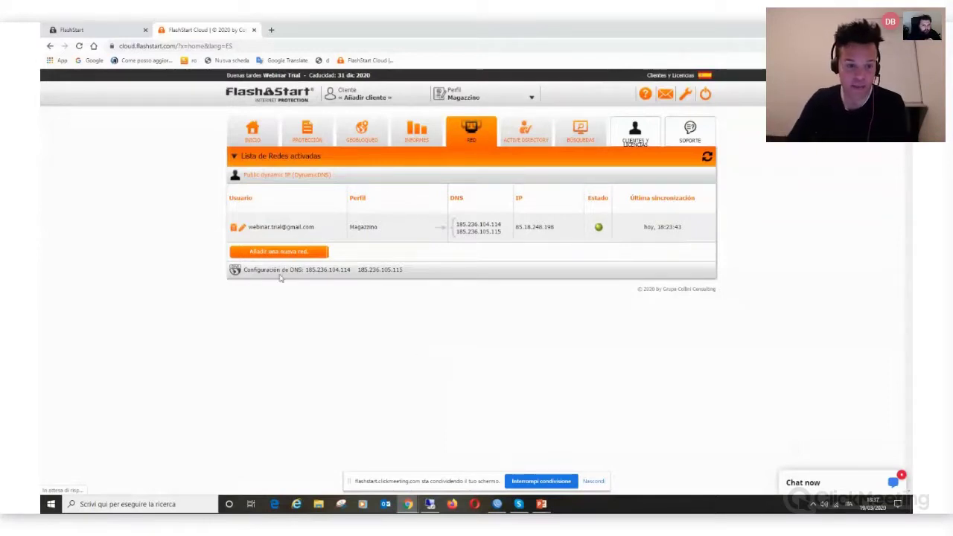
left_click(292, 252)
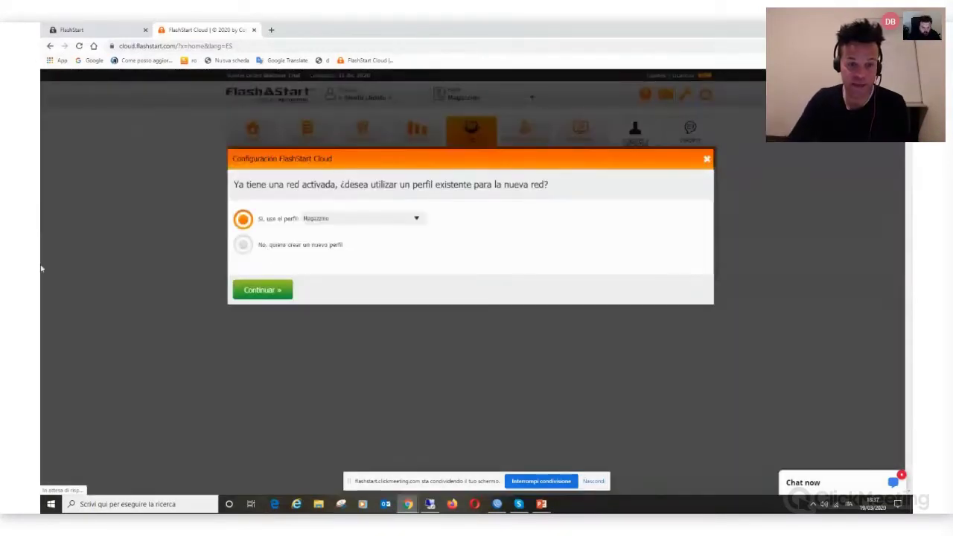
left_click(271, 290)
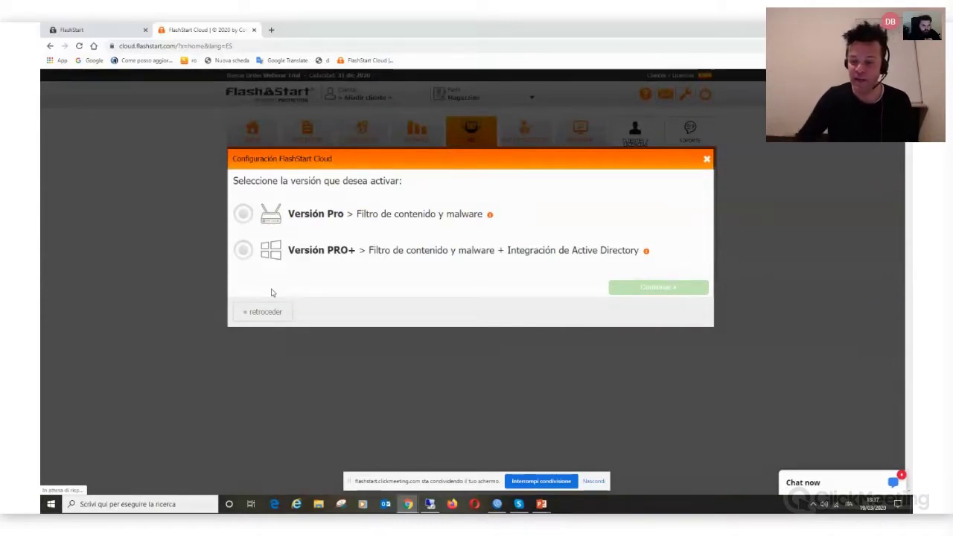
left_click(707, 158)
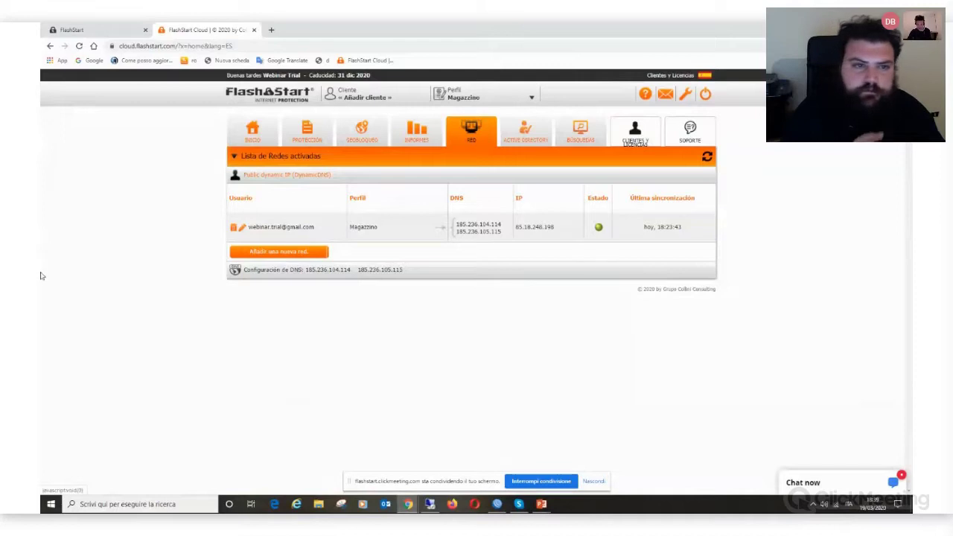
Draft a new profile named Alumnos, review its assignable DNS pairs, and abandon the form without creating the profile
left_click(469, 104)
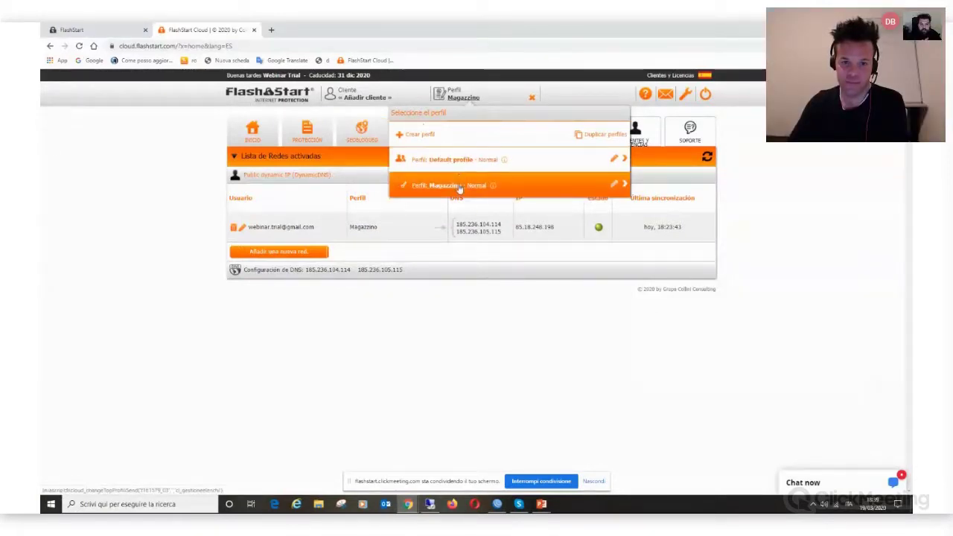
left_click(426, 138)
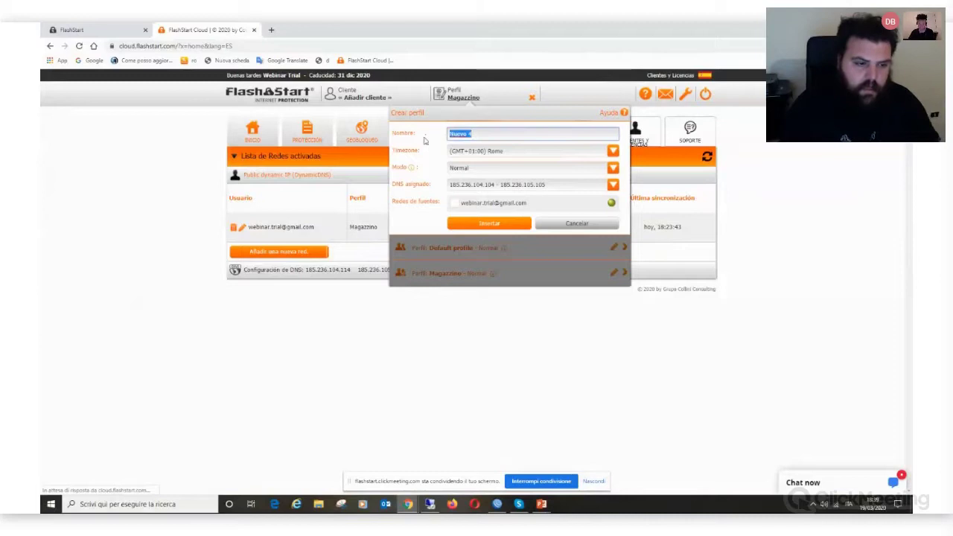
type("Ofic")
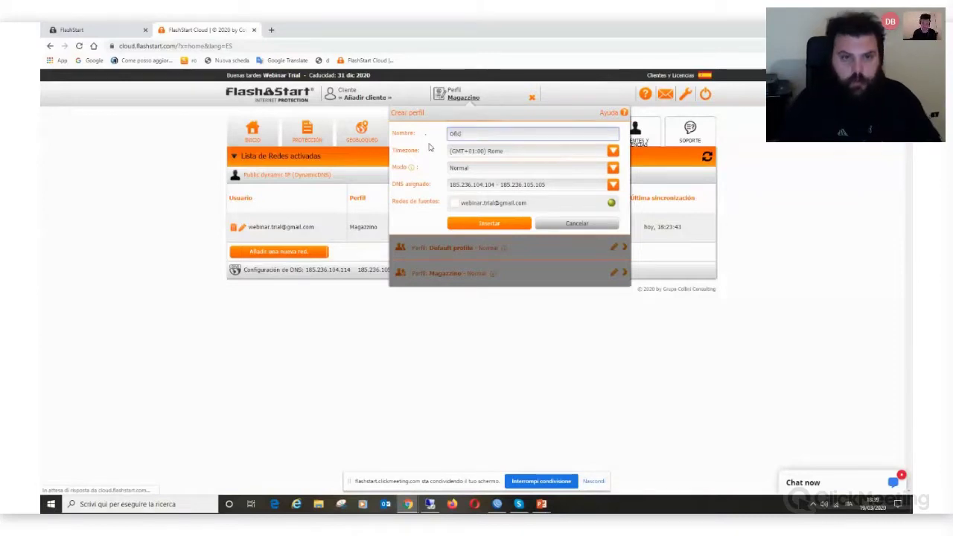
type("ina")
key("ctrl+a")
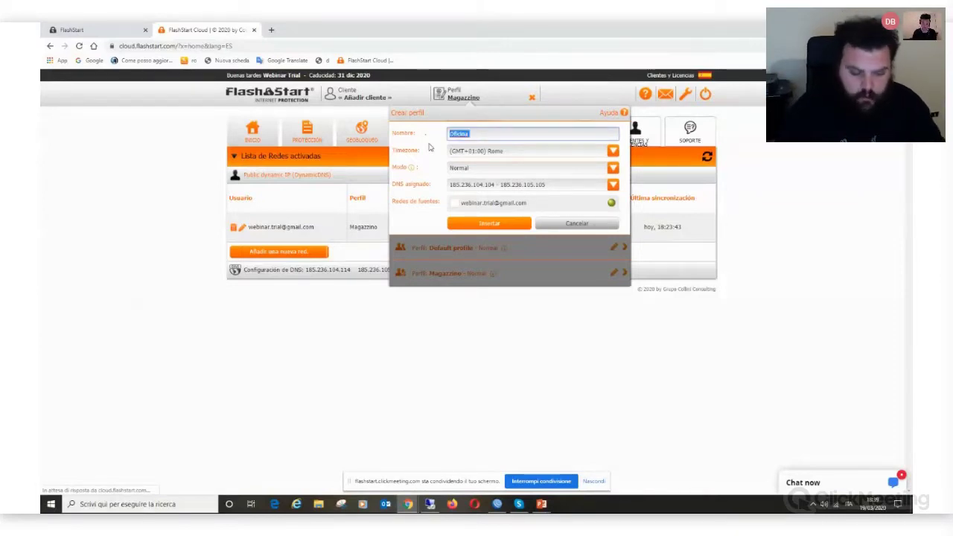
type("Alumnos")
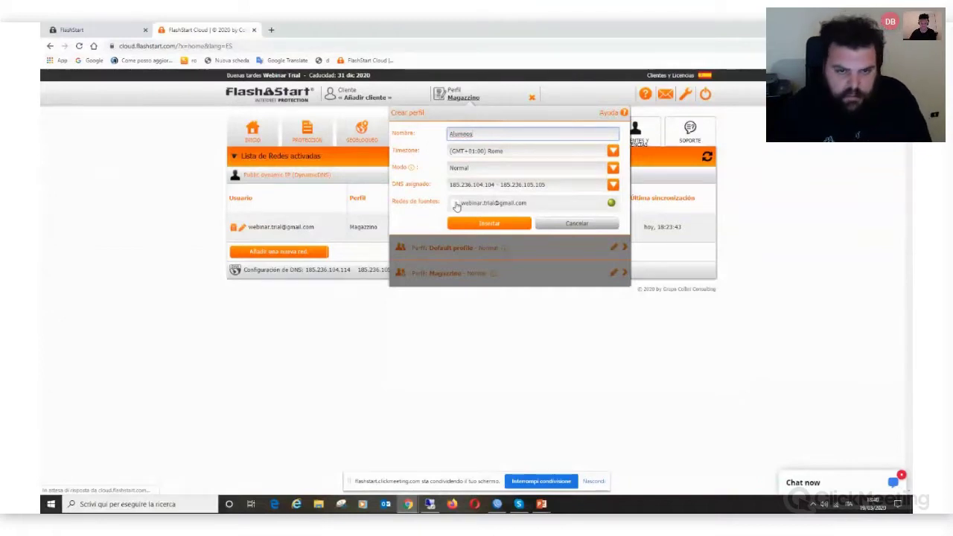
left_click(458, 206)
left_click(529, 187)
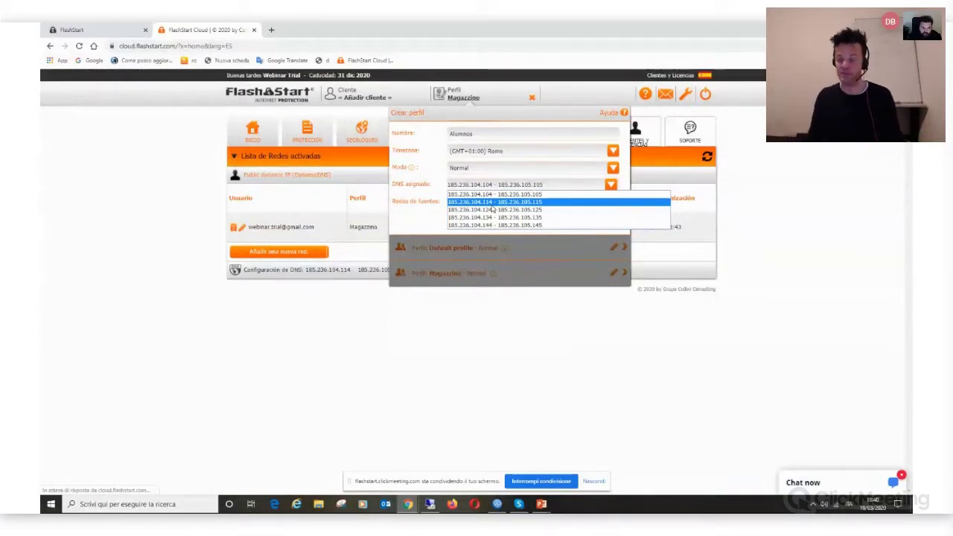
left_click(477, 97)
left_click(480, 99)
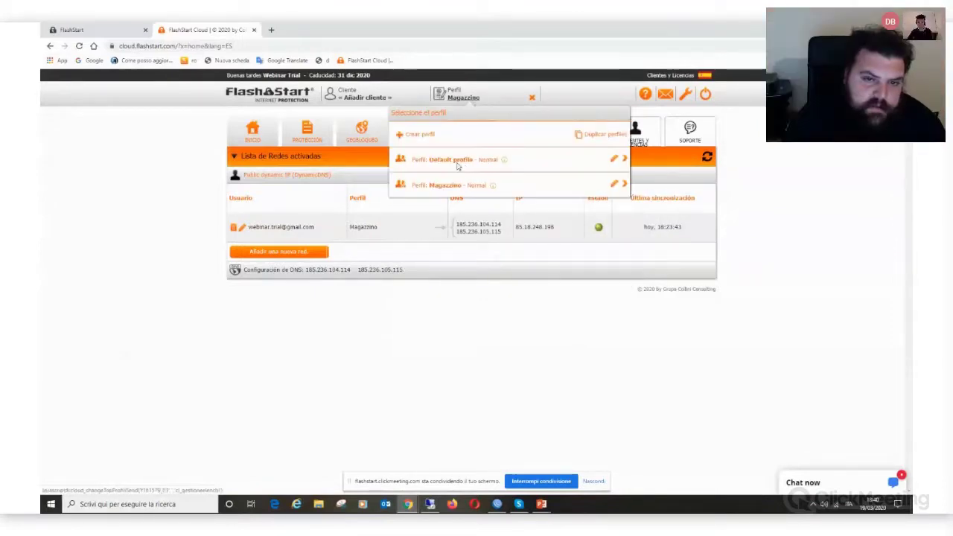
left_click_drag(42, 245, 631, 210)
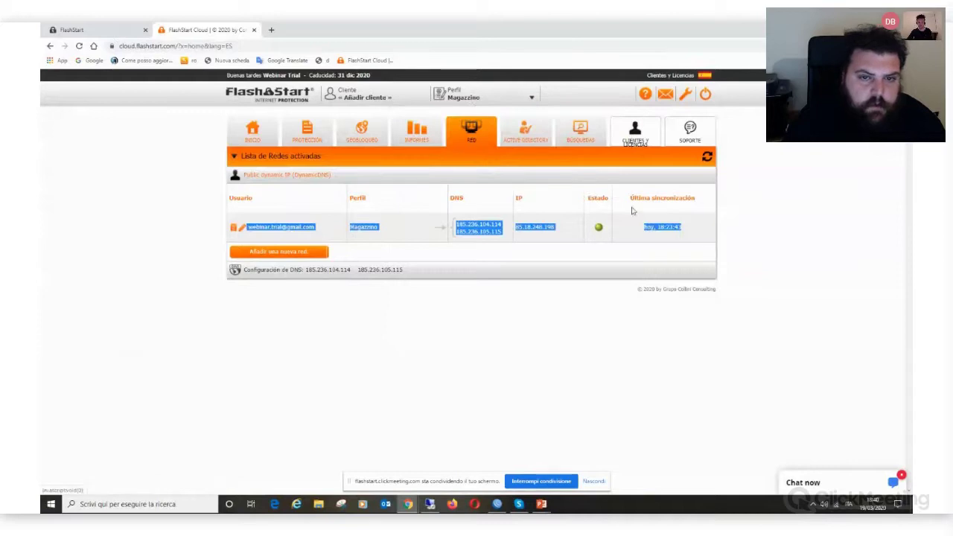
left_click(611, 285)
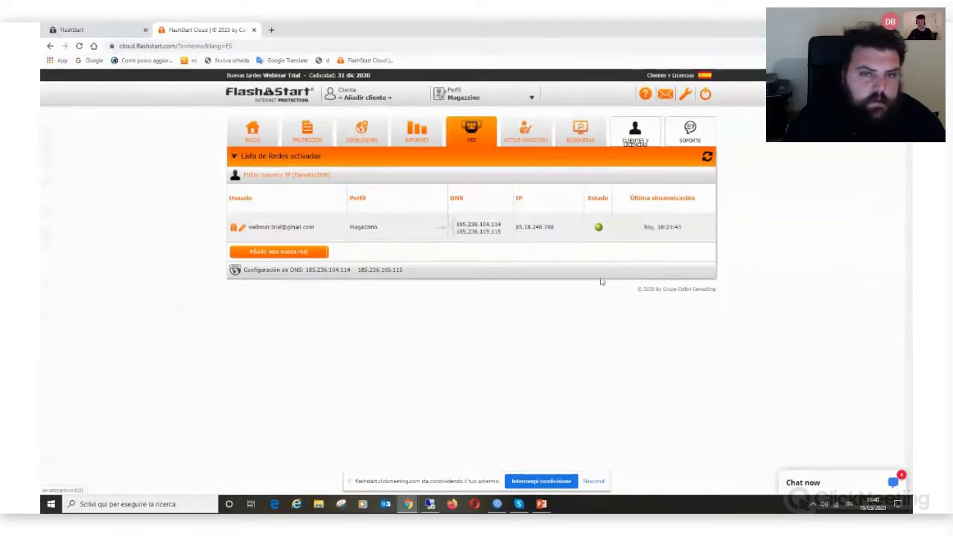
Open the Active Directory integration and continue to the Windows connector and local DNS proxy status page
left_click(526, 136)
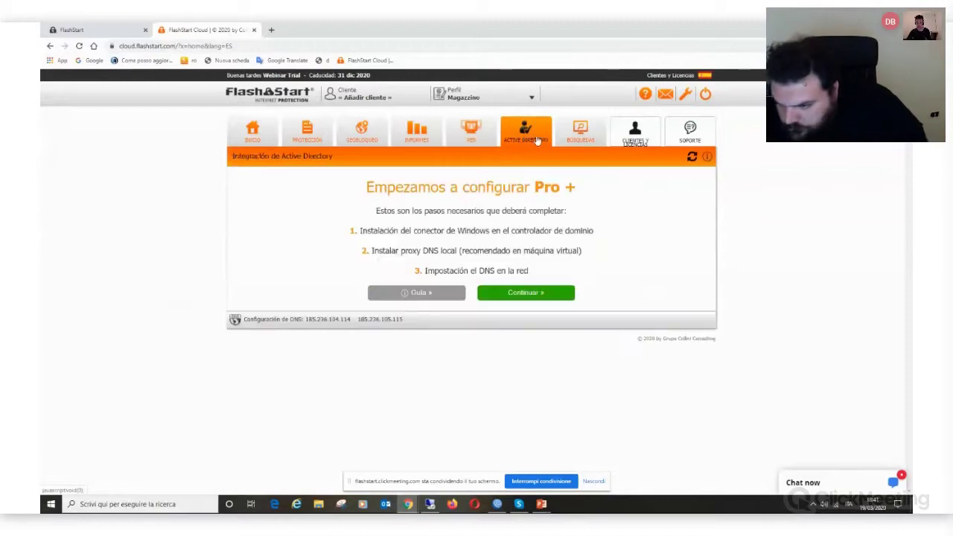
left_click(538, 294)
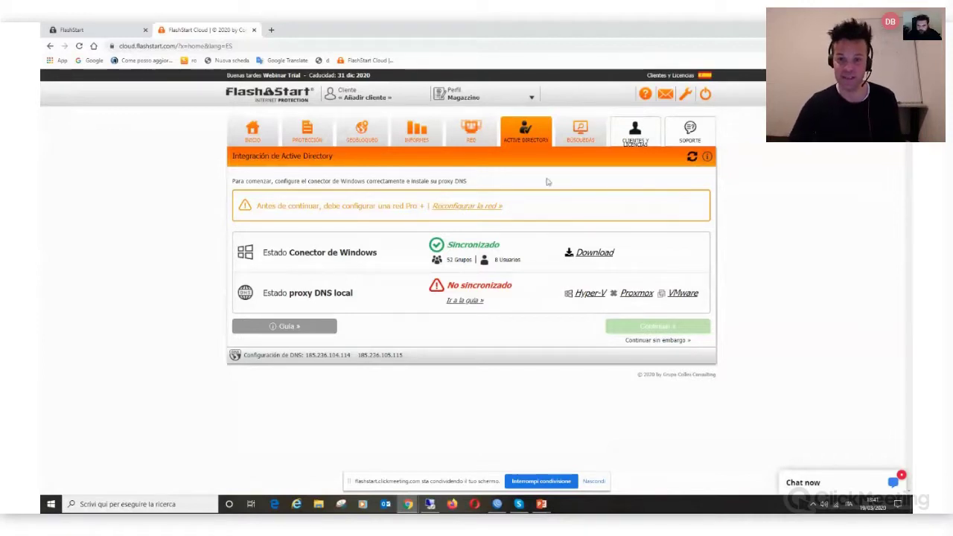
Open the searches section and look at both the historical data and real-time analysis views, ending on historical data
left_click(583, 139)
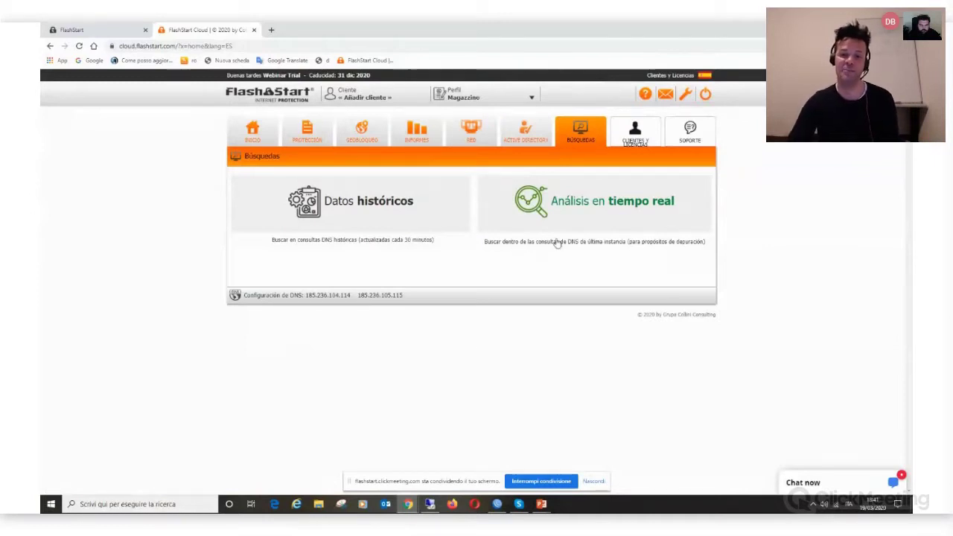
left_click(346, 195)
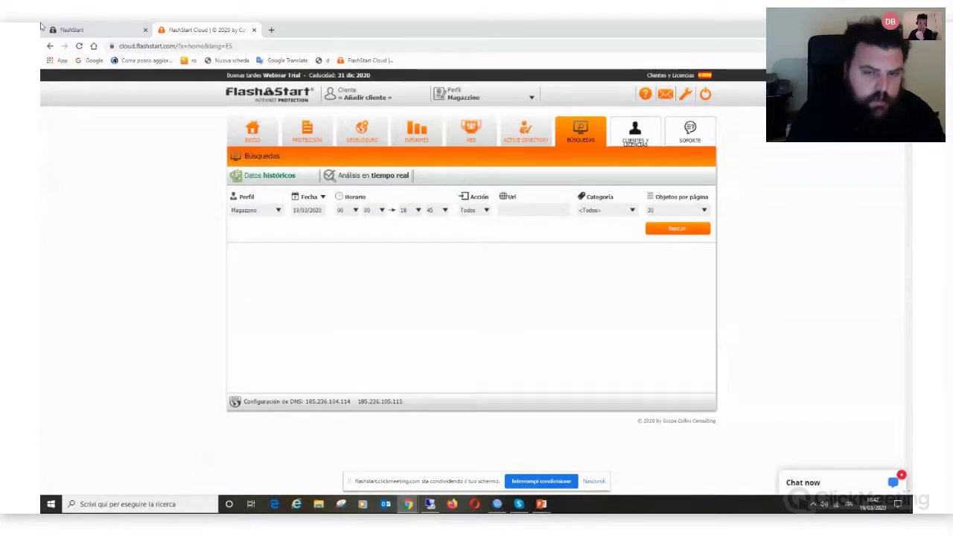
left_click(377, 181)
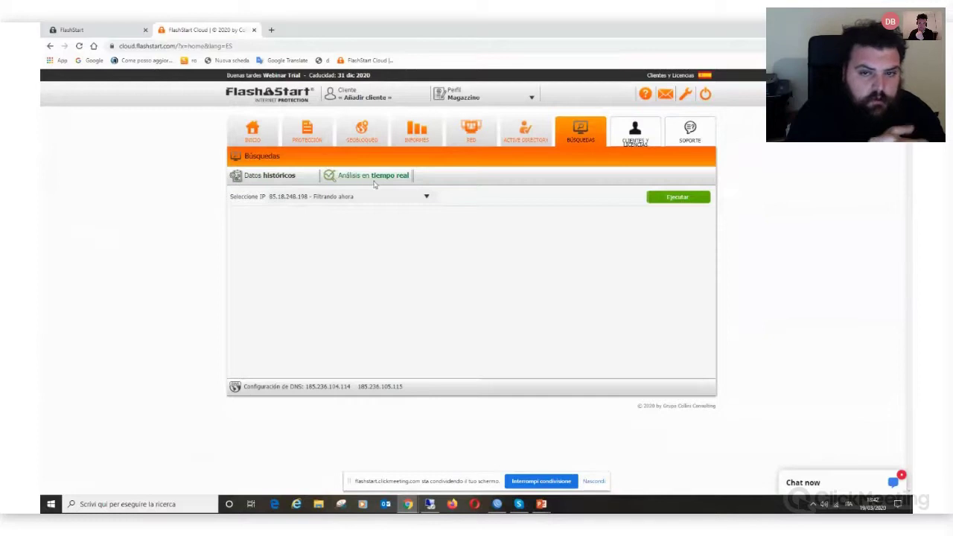
left_click(279, 181)
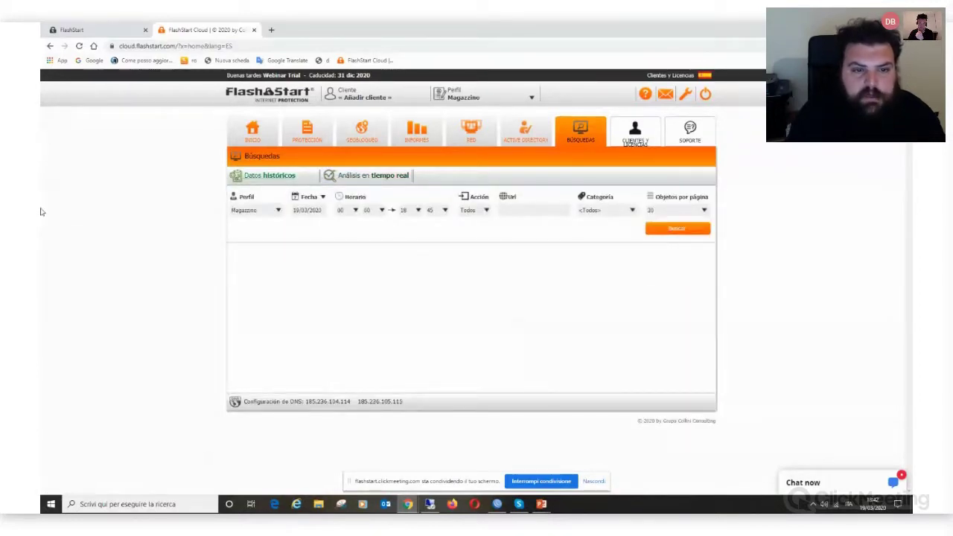
Set the historical search date to 29/01/2020 and review the action and category filter options, keeping both on Todos
left_click(308, 210)
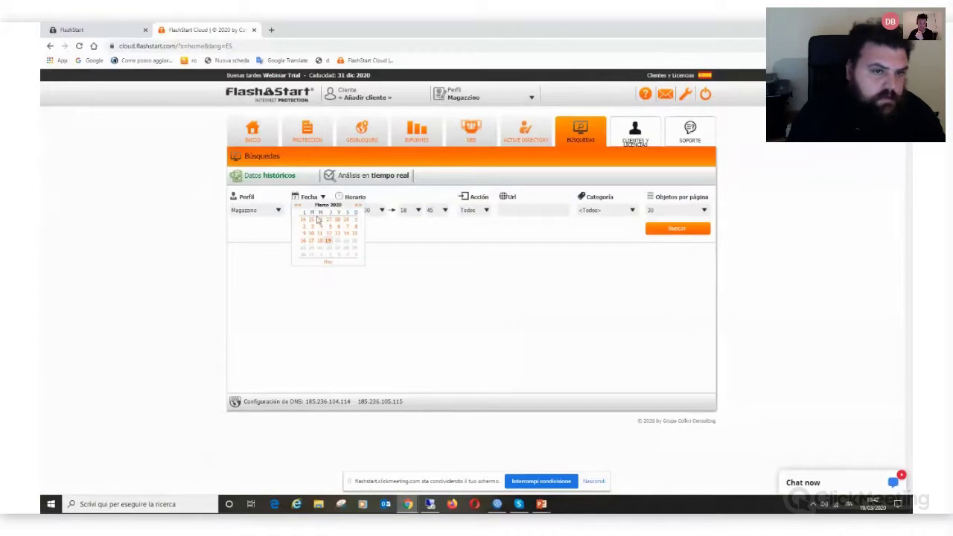
left_click(297, 205)
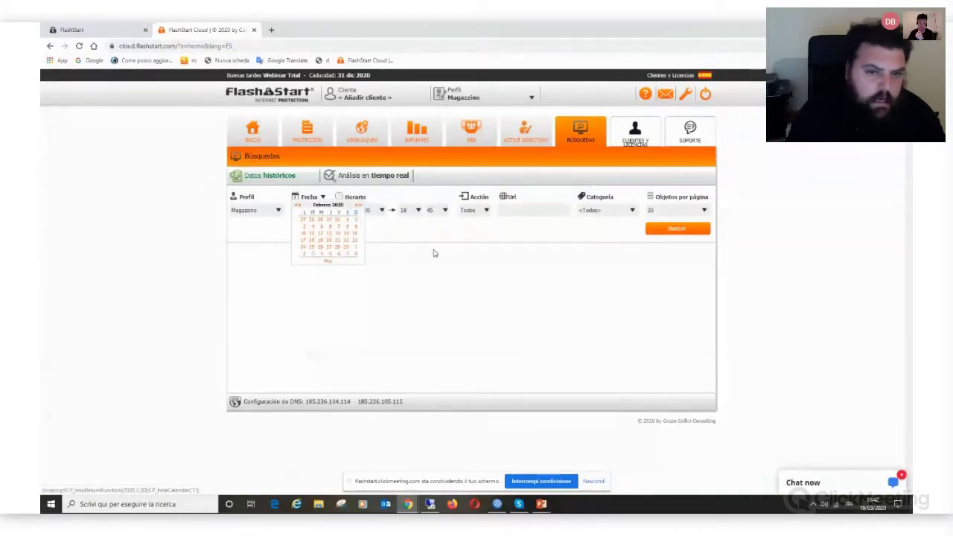
left_click(268, 211)
left_click(268, 216)
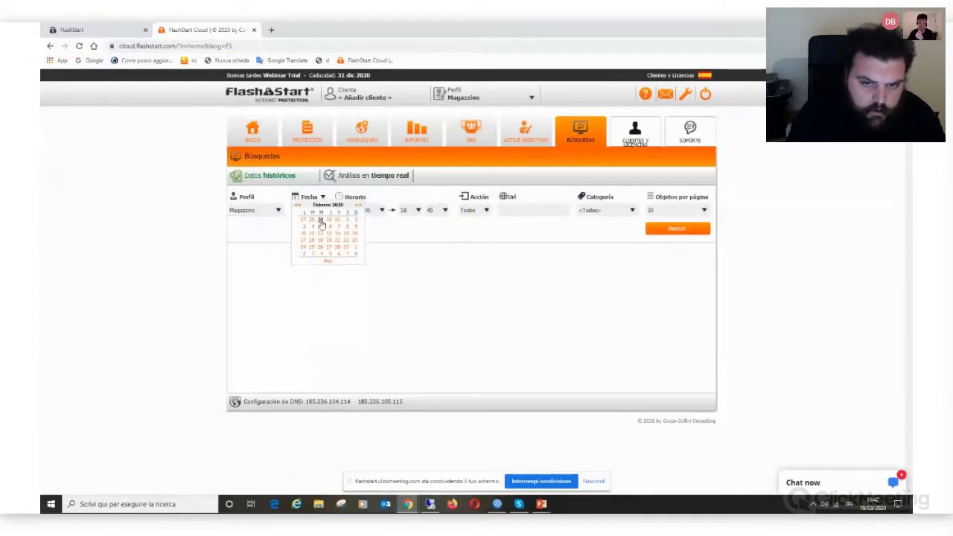
left_click(320, 219)
left_click(475, 210)
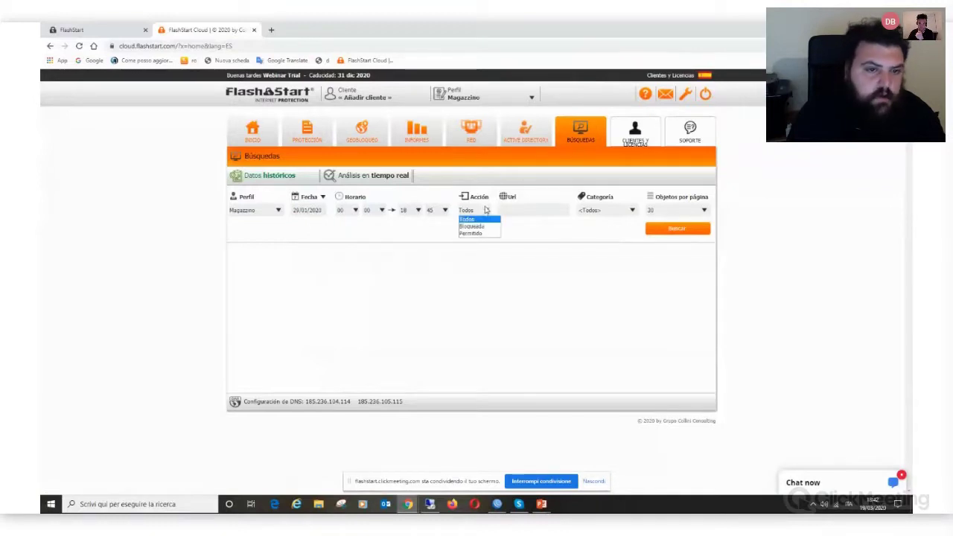
left_click(472, 218)
left_click(605, 210)
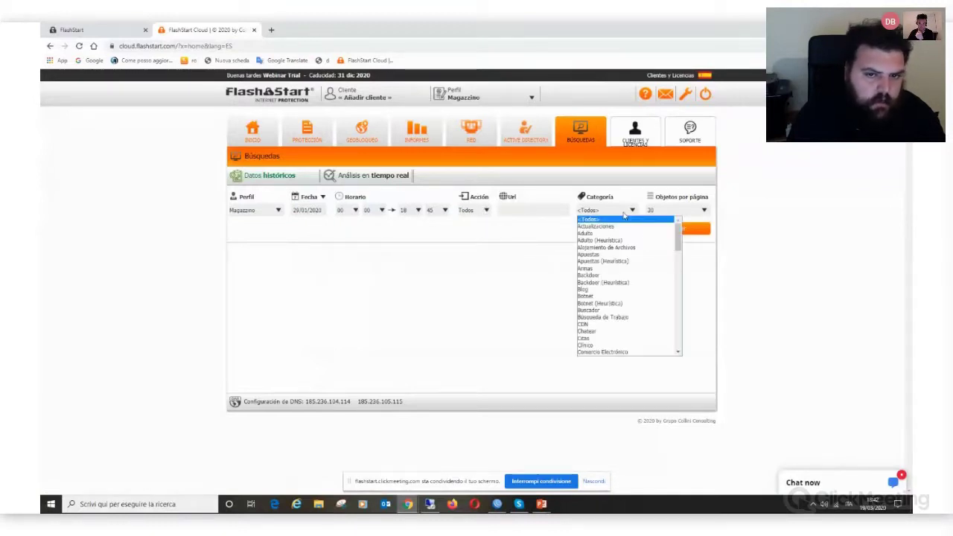
left_click_drag(678, 236, 678, 312)
left_click(520, 297)
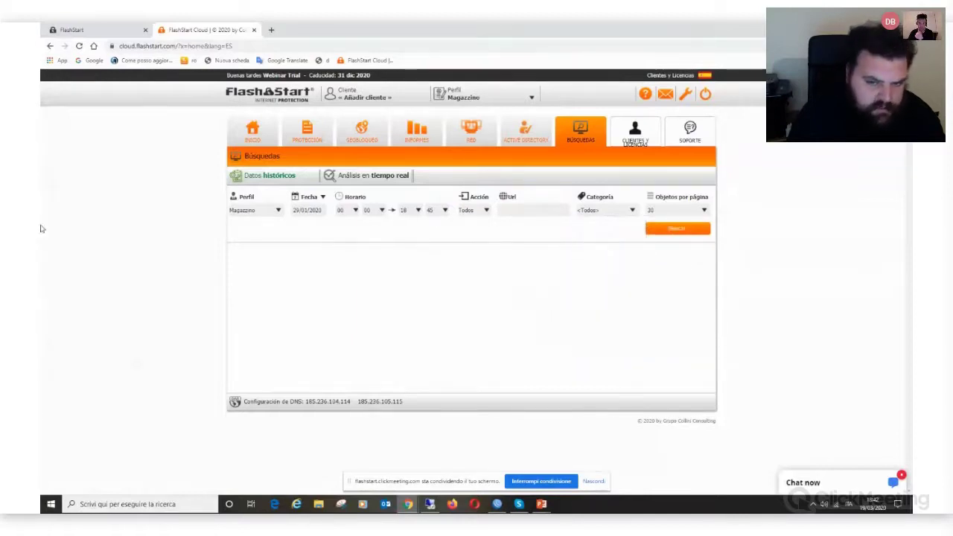
Run the real-time DNS analysis for the IP address that is currently filtering
left_click(394, 176)
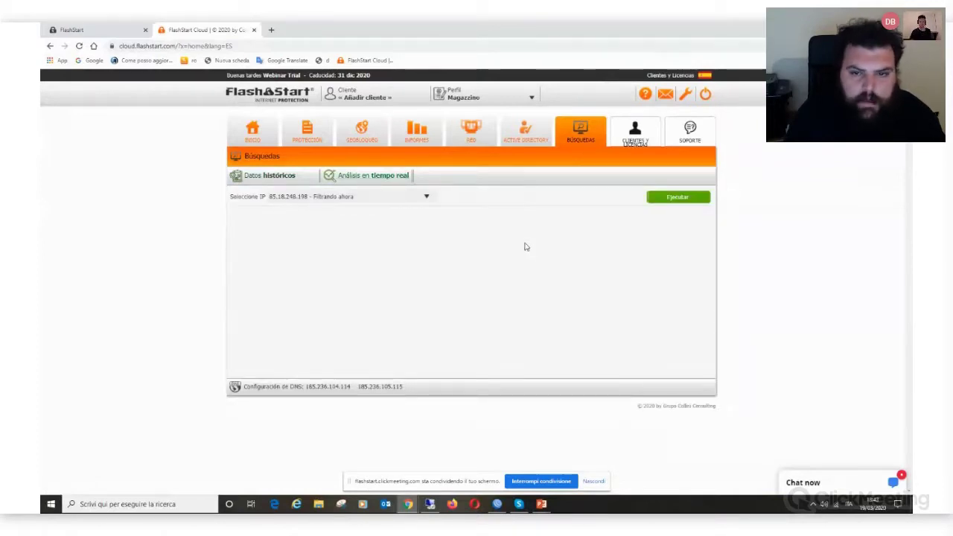
left_click(666, 198)
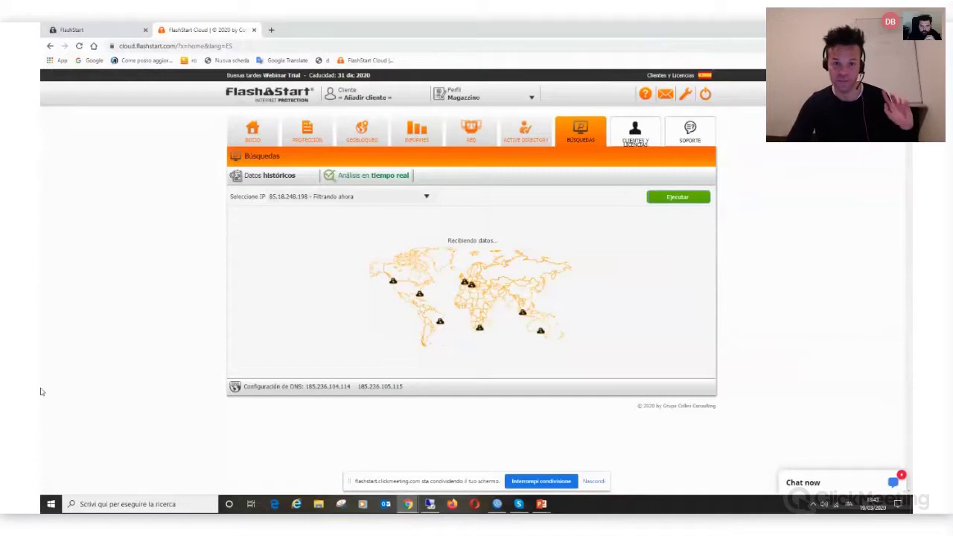
View the tools list and the customer area page, and return to the real-time analysis in FlashStart Cloud
left_click(688, 102)
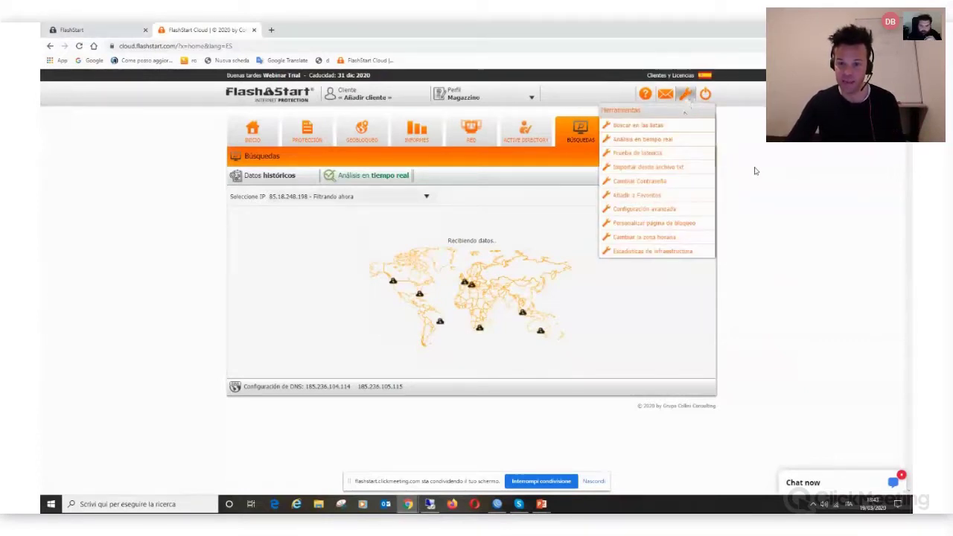
left_click(674, 254)
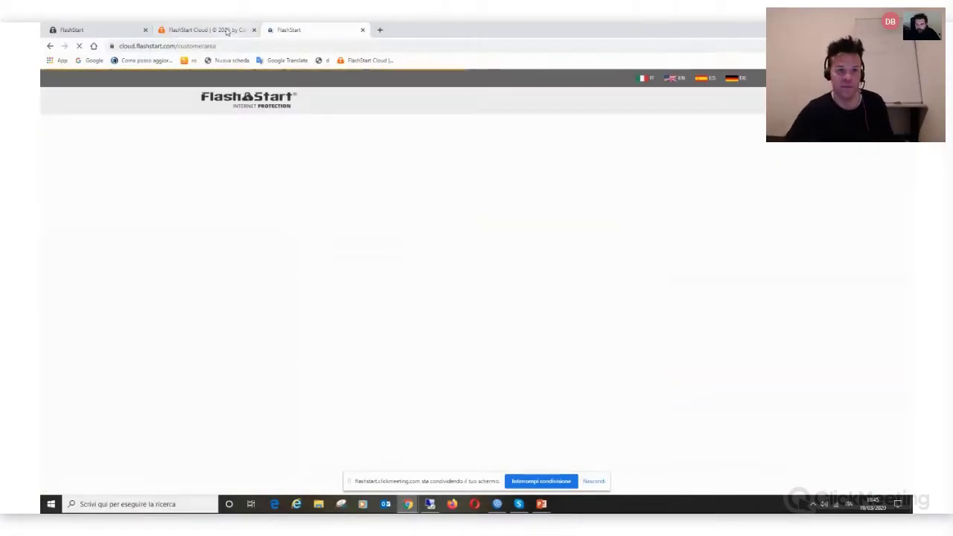
left_click(197, 30)
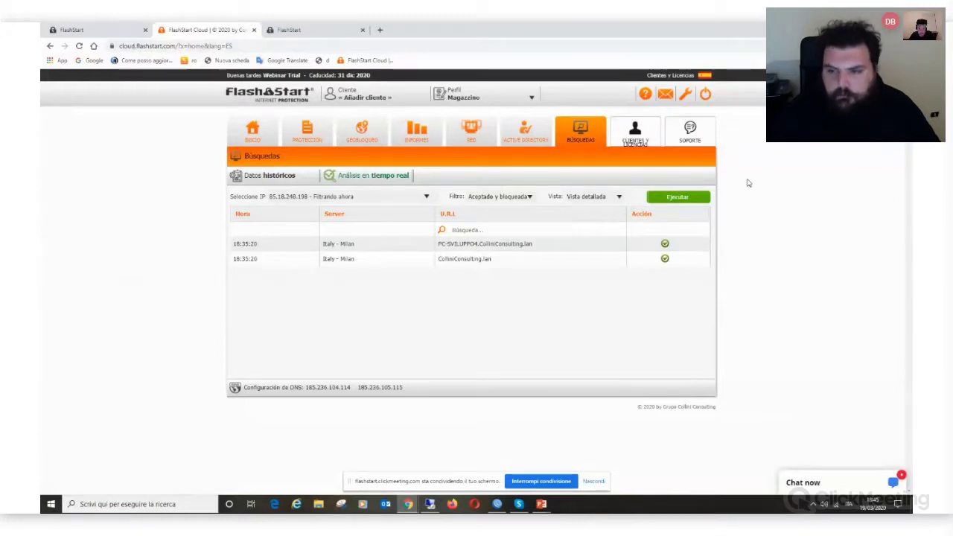
Delete the public dynamic IP network assigned to the Magazzino profile and return to the home page
left_click(477, 134)
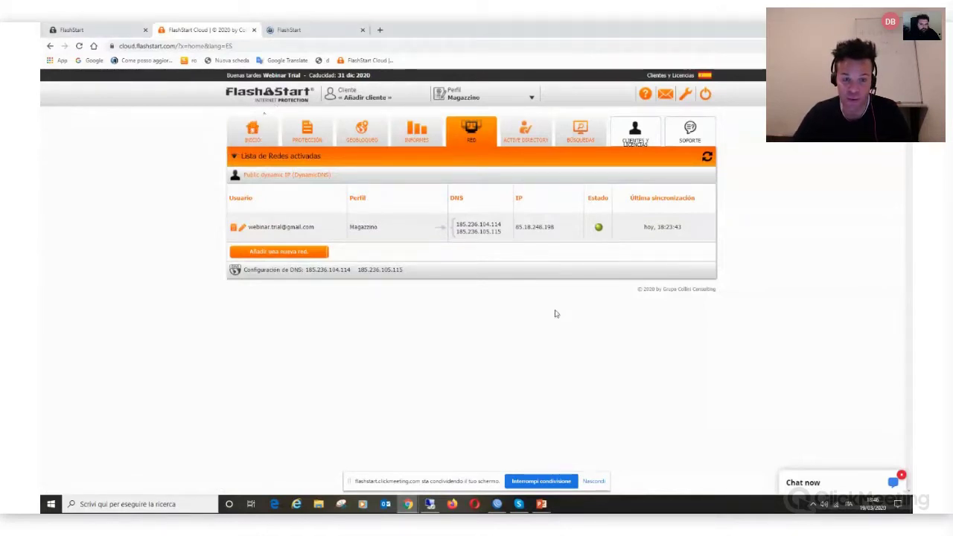
left_click(233, 227)
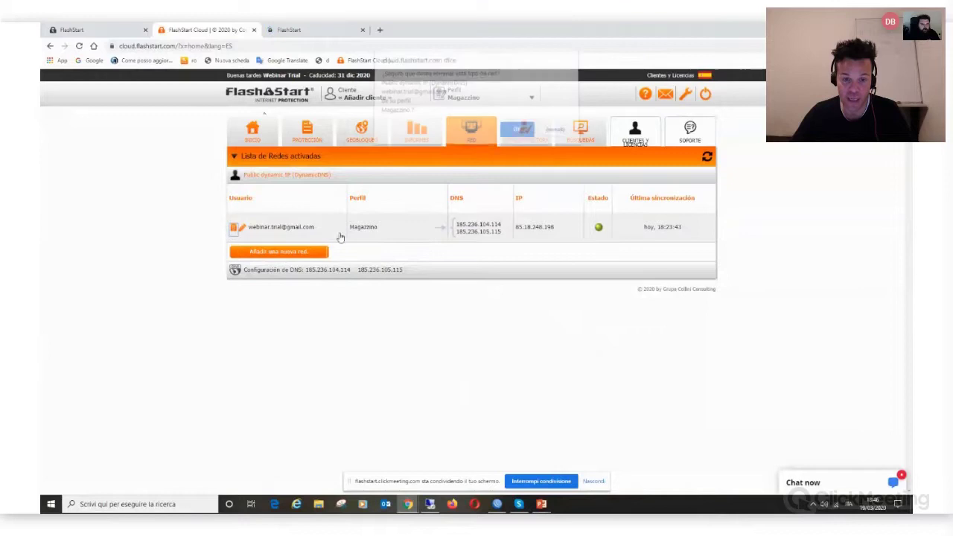
left_click(514, 132)
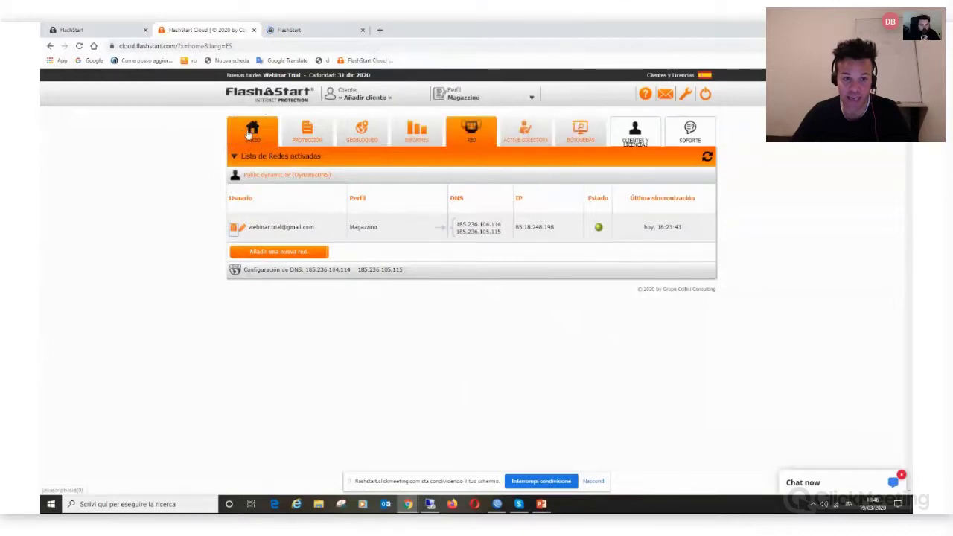
left_click(236, 227)
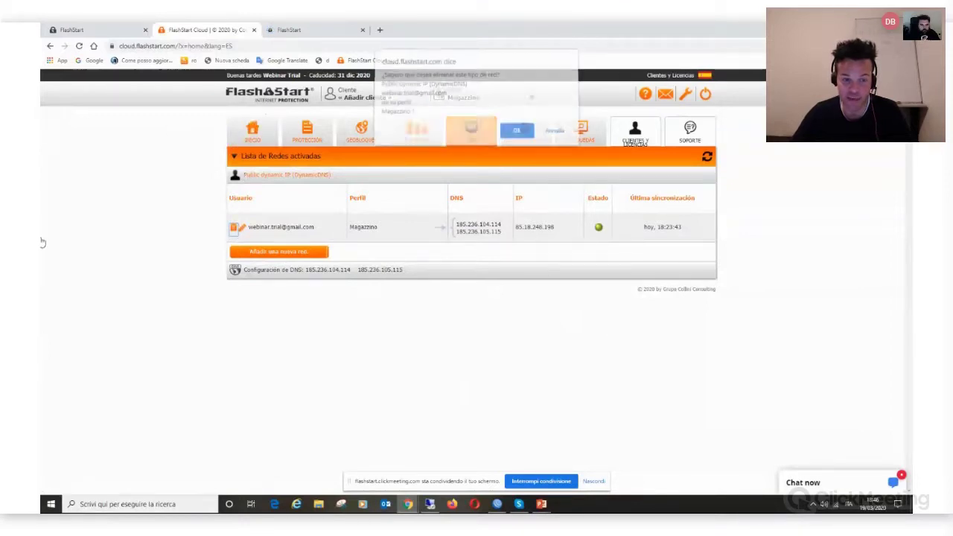
left_click(522, 134)
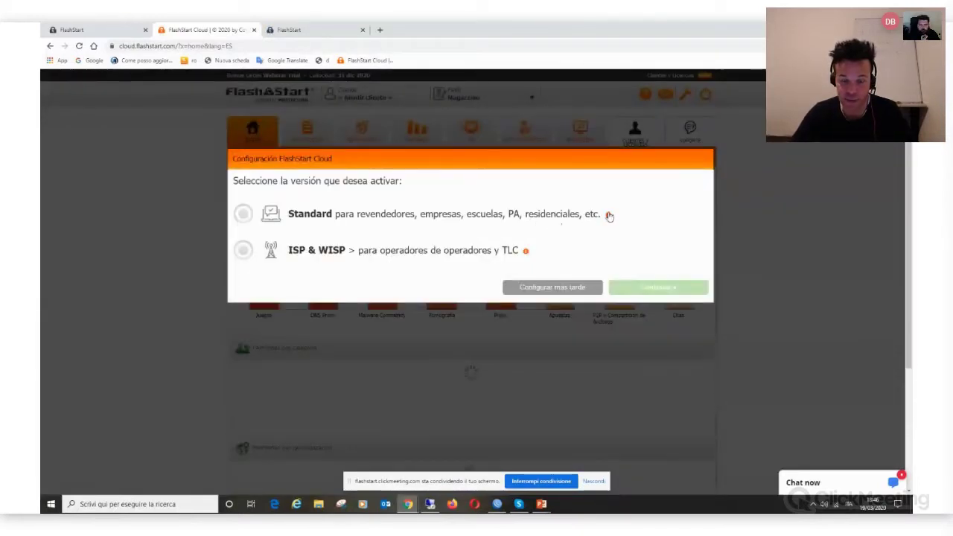
View the support guide for the Standard version in an enlarged, repositioned window
left_click(609, 215)
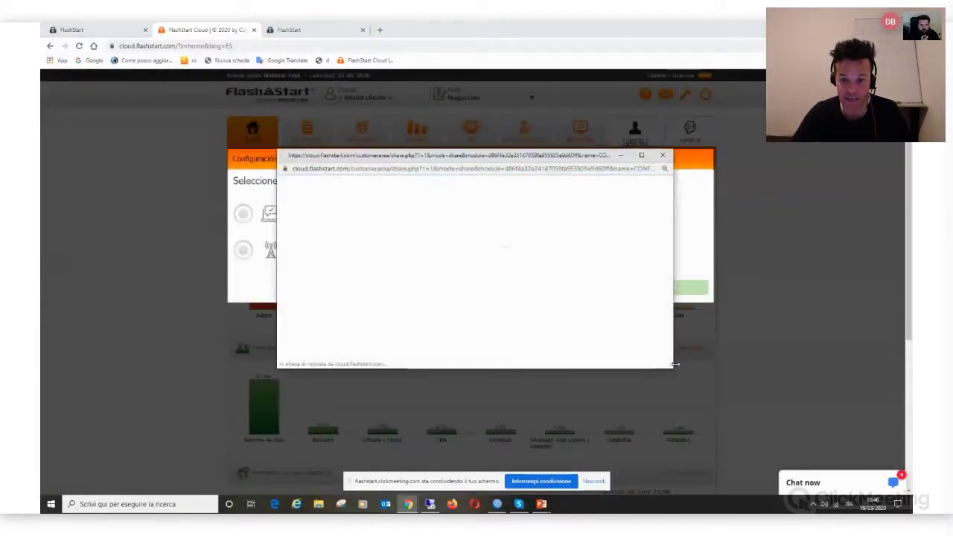
left_click_drag(674, 364, 752, 482)
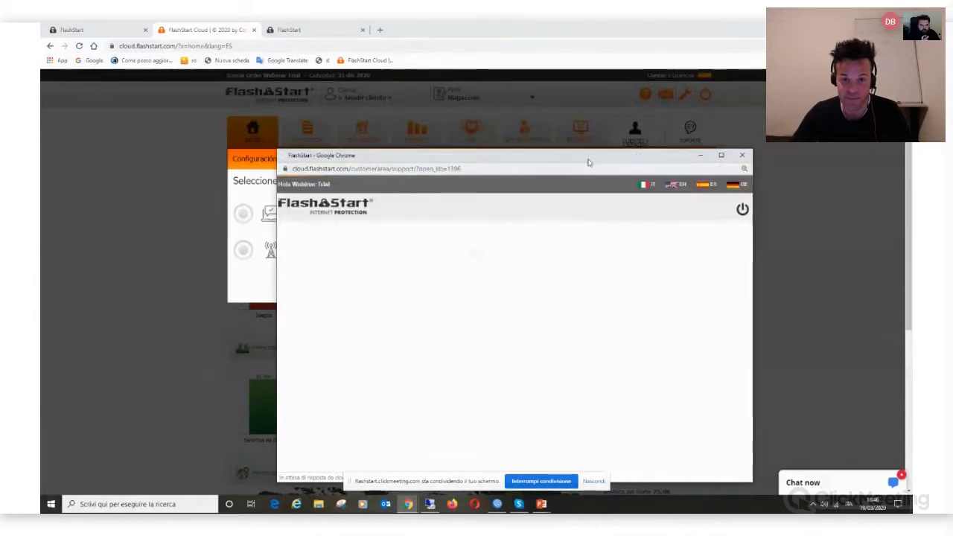
left_click_drag(588, 162, 562, 108)
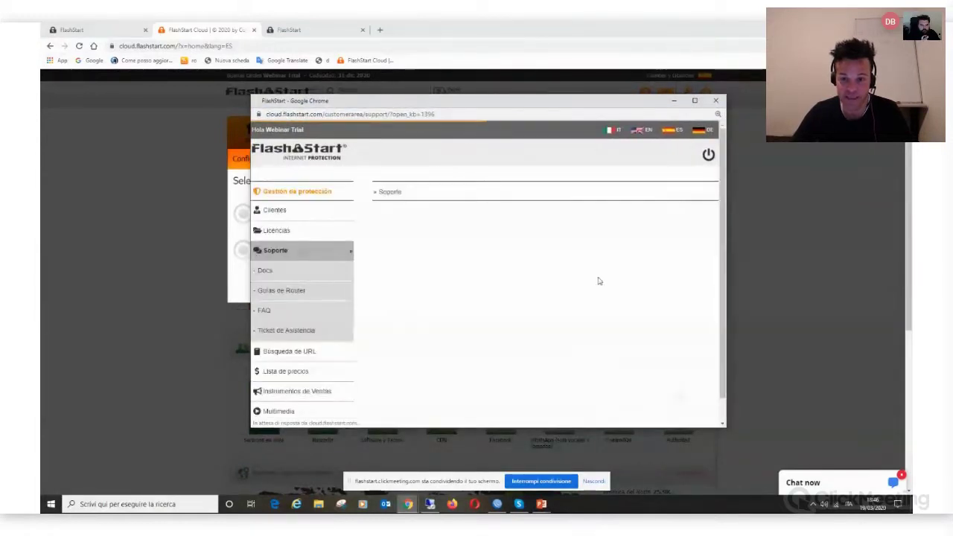
left_click(730, 435)
Choose the Standard version to view its static IP and router location options and help, and postpone the setup
left_click(341, 216)
left_click(673, 289)
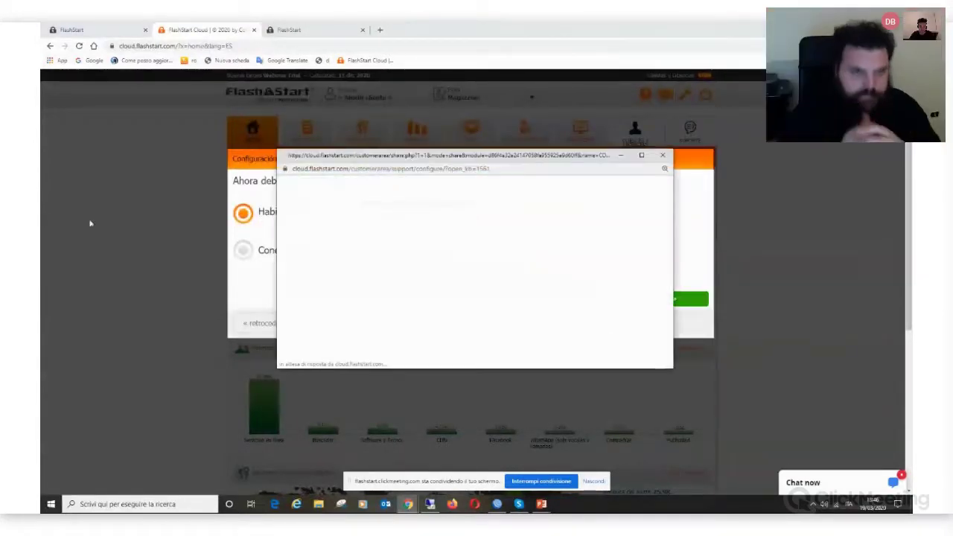
left_click(664, 157)
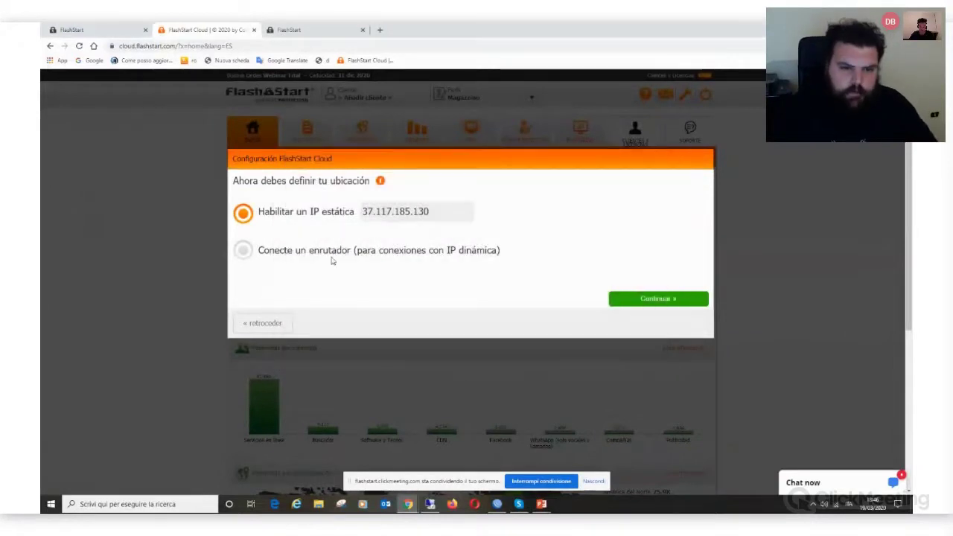
left_click(270, 326)
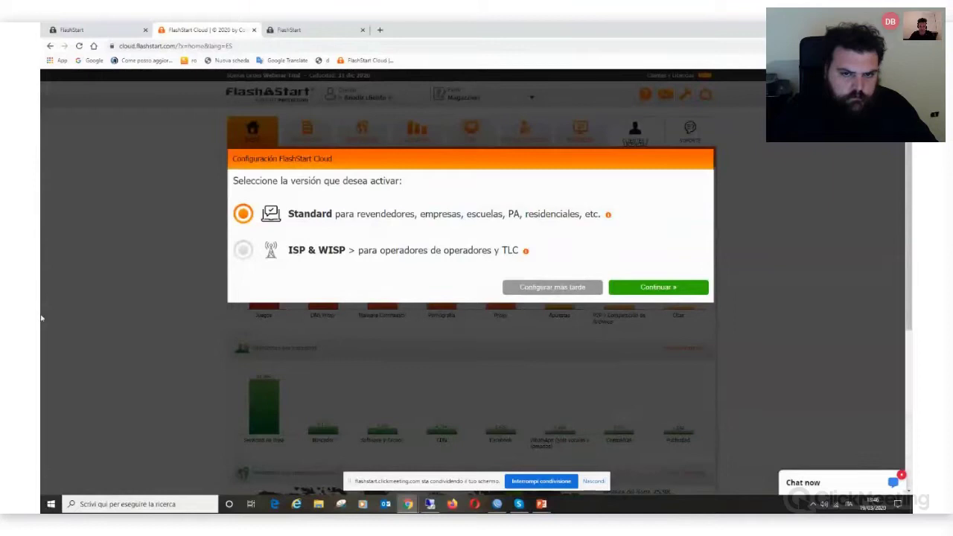
left_click(570, 289)
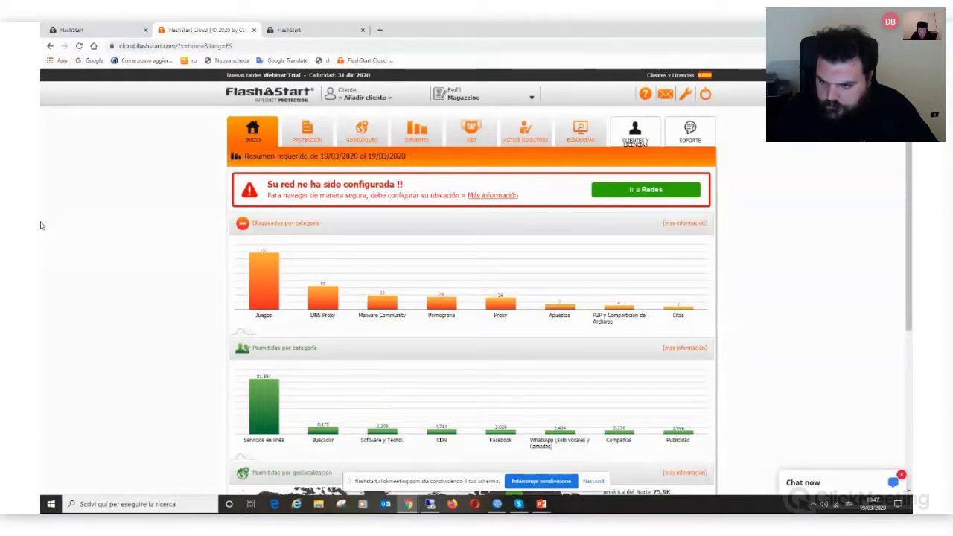
Set Lista negra Gobierno Colombiano, within Sitios web heusticos no deseados, to Bloquear siempre in the Magazzino protection
left_click(305, 131)
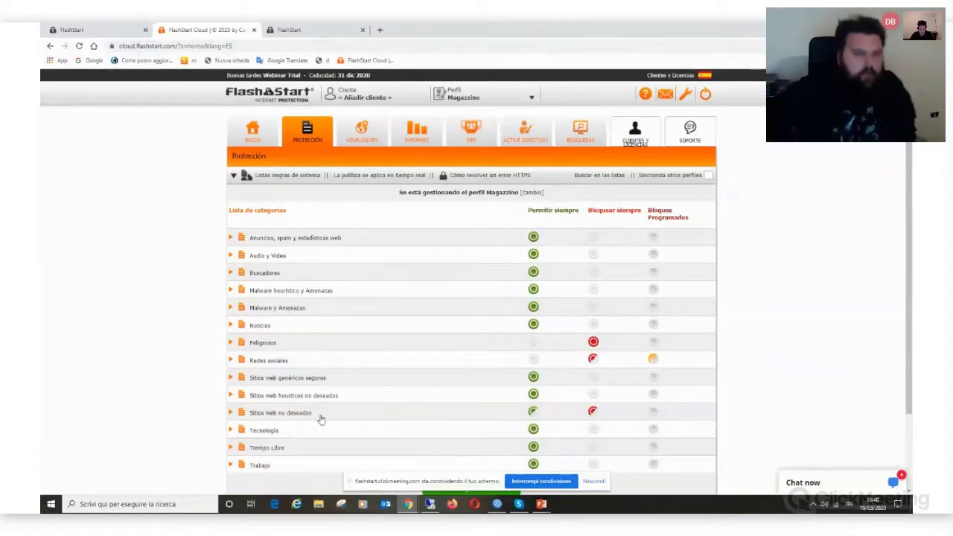
scroll(320, 419, "down", 2)
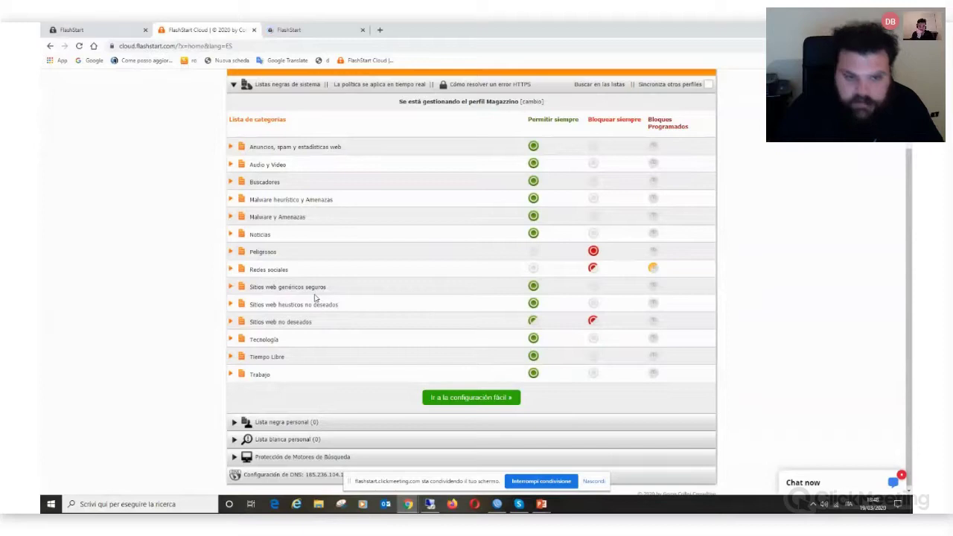
left_click(230, 304)
left_click(230, 304)
left_click(231, 304)
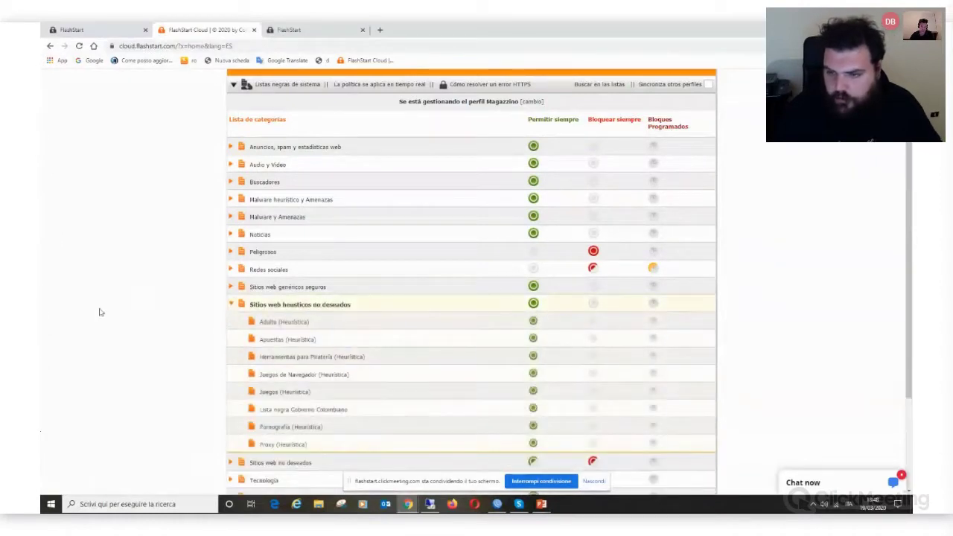
scroll(484, 372, "down", 1)
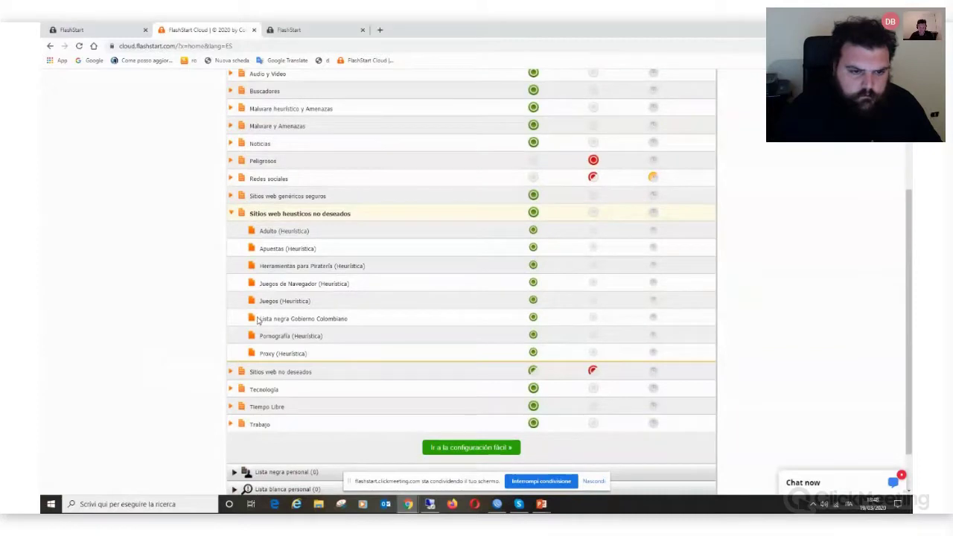
left_click_drag(262, 318, 290, 318)
left_click(592, 317)
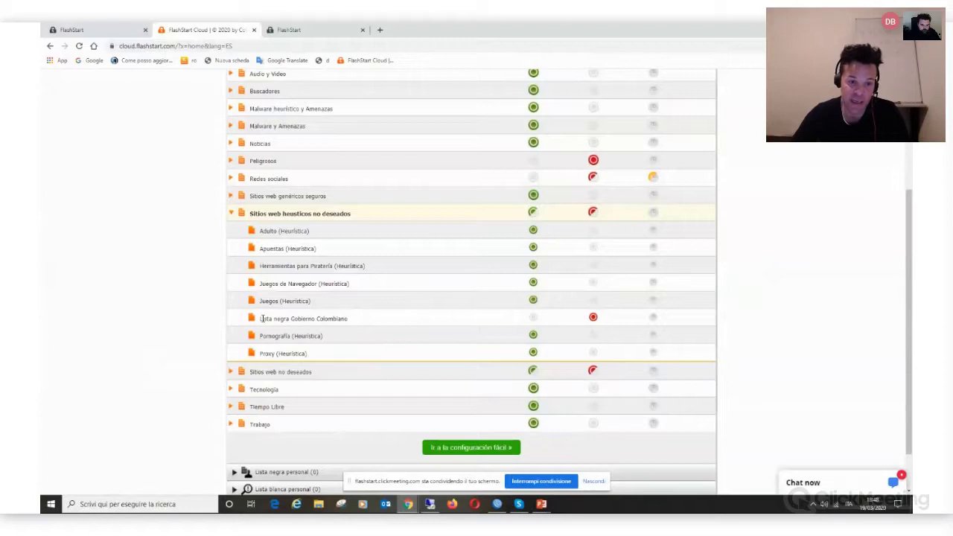
left_click_drag(262, 319, 350, 318)
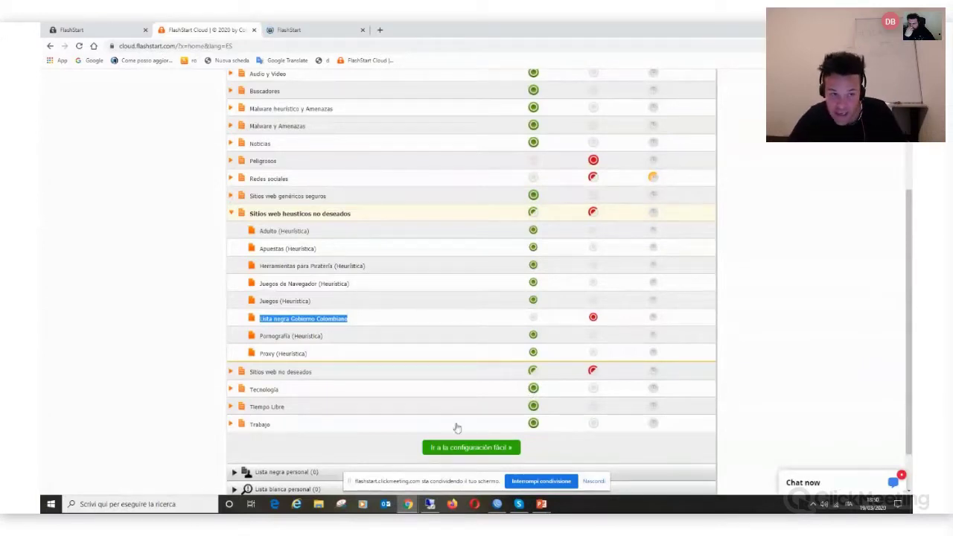
View the Active Directory integration page and examine the local DNS proxy status and its virtualization download options
scroll(57, 194, "up", 2)
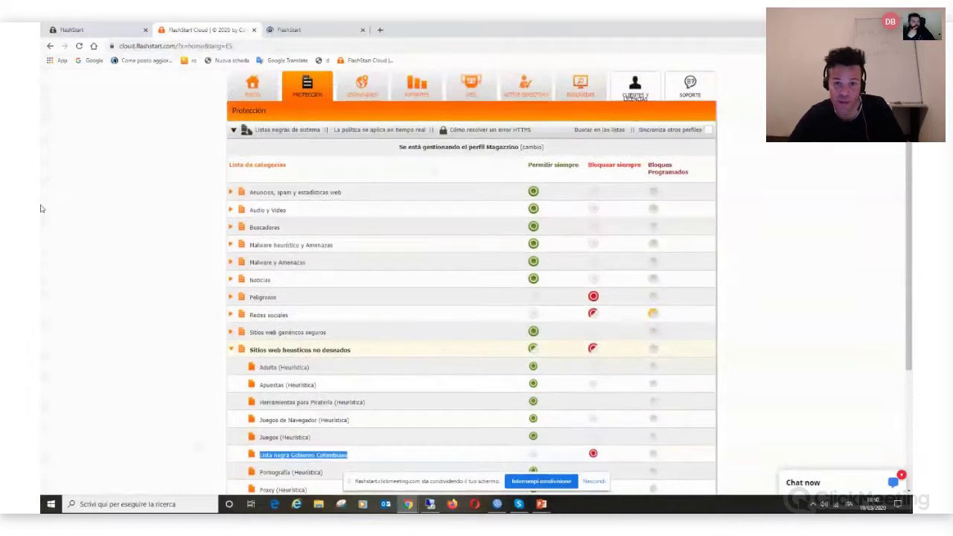
scroll(439, 238, "up", 1)
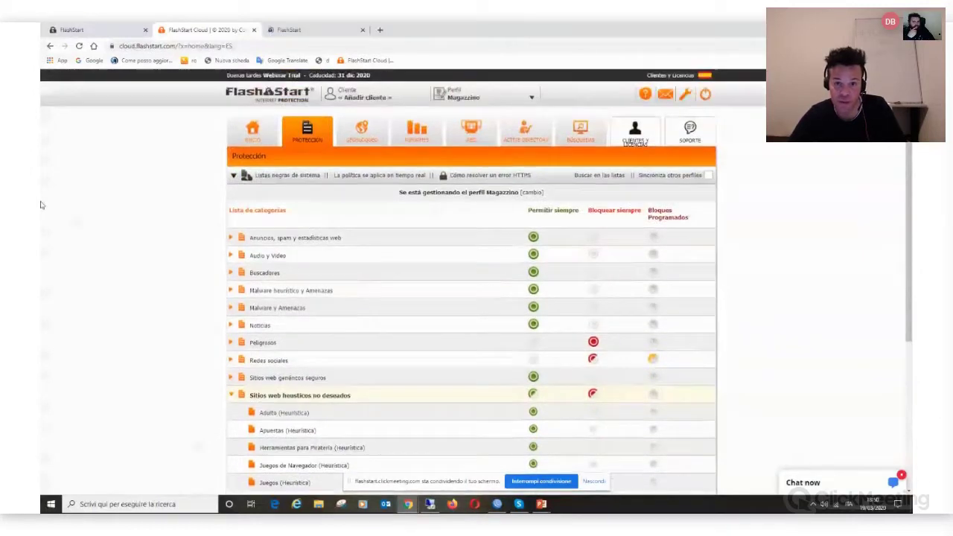
left_click(533, 131)
left_click(514, 293)
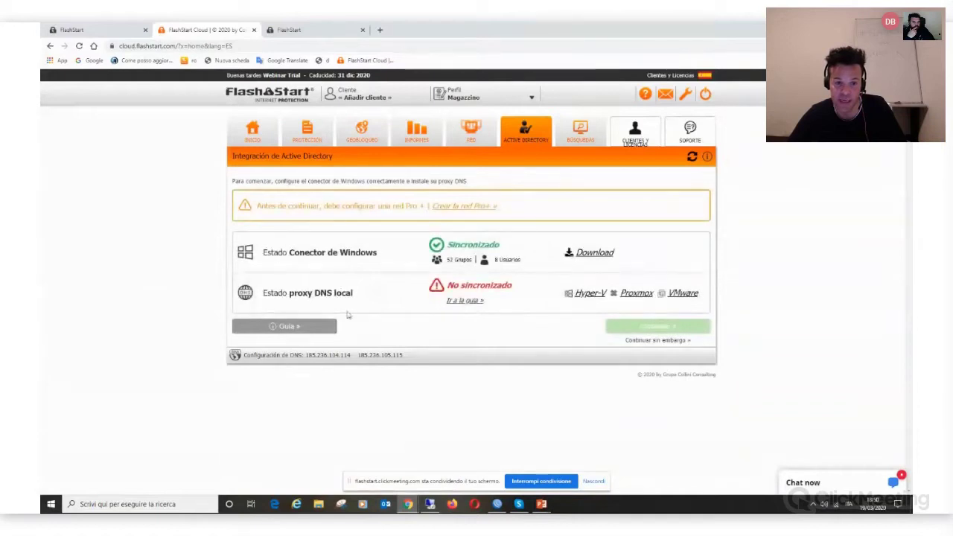
double_click(299, 294)
left_click_drag(313, 294, 349, 301)
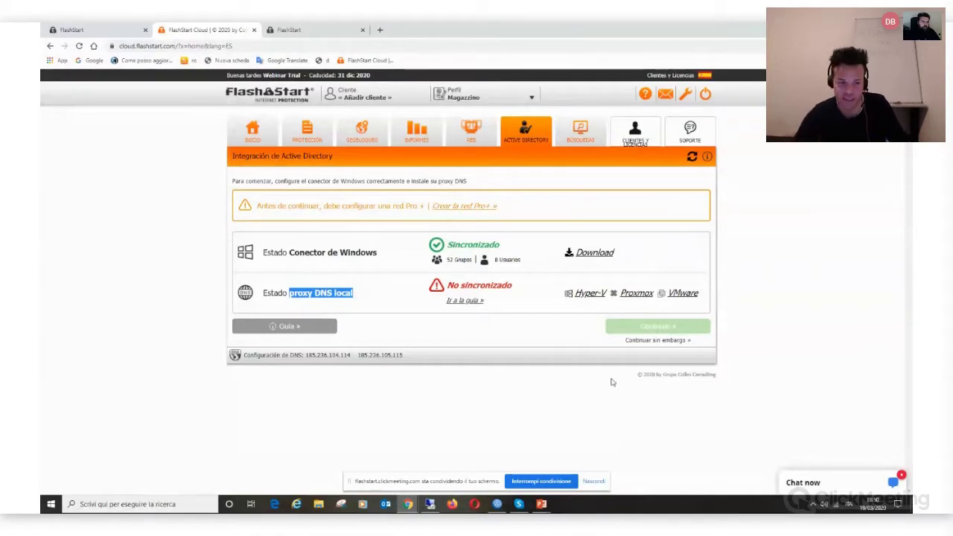
left_click(503, 314)
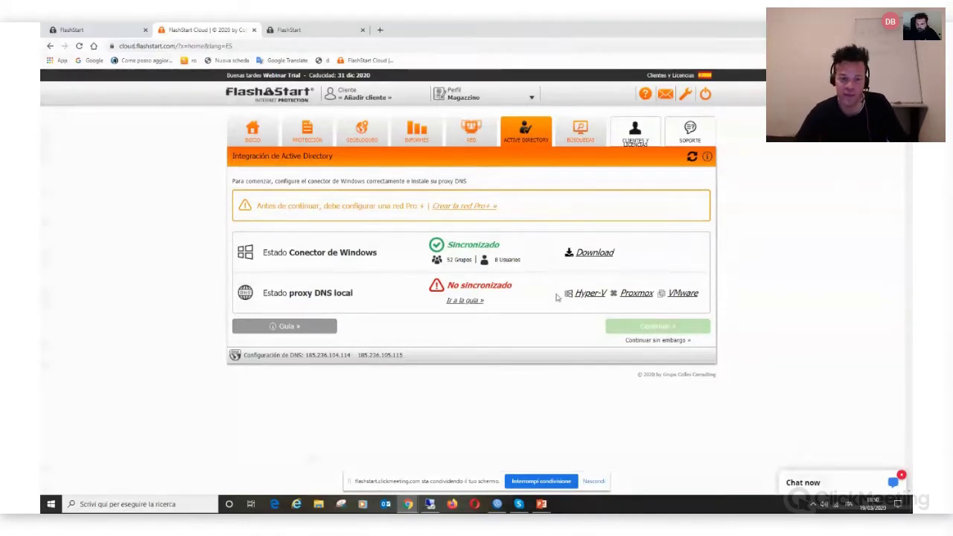